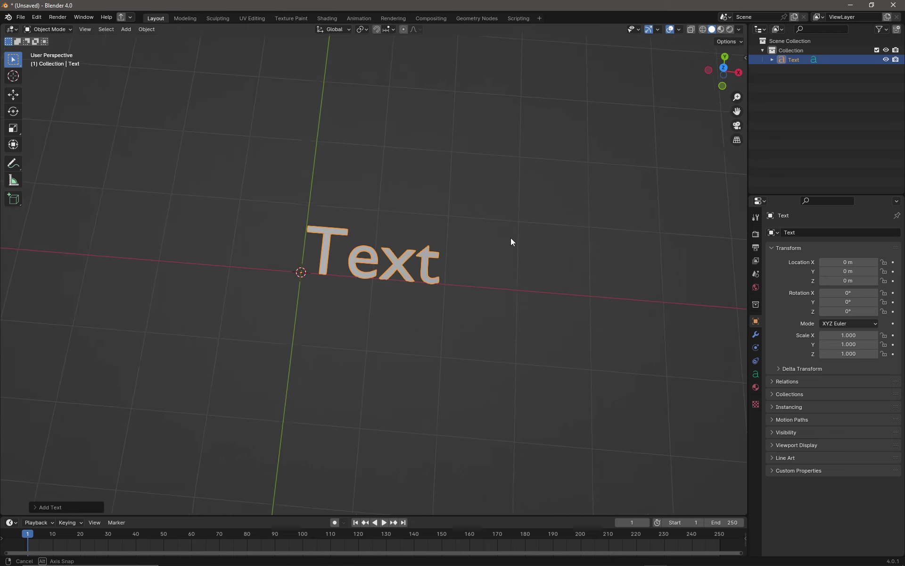
Replace the default wording of the text object with "MESH DEFORM"
{"action": "key", "text": "Tab"}
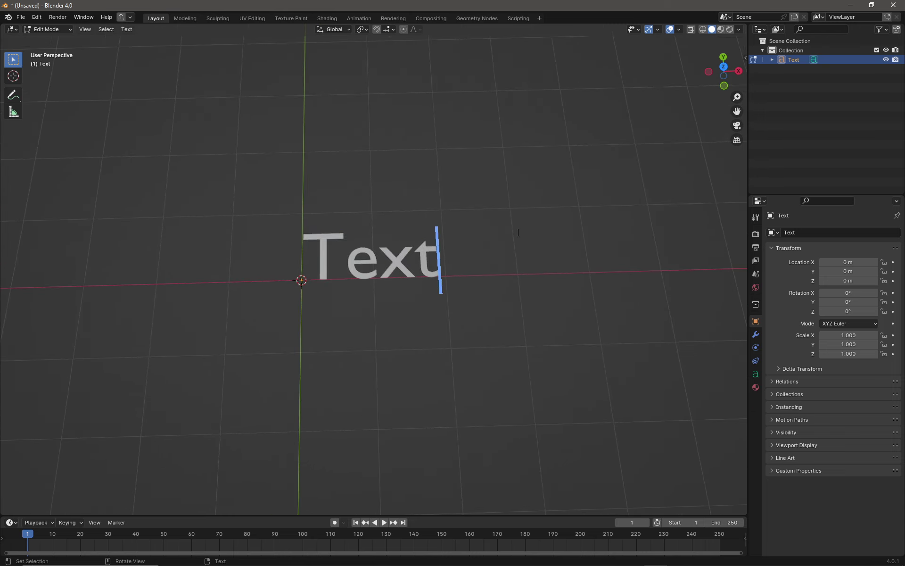
{"action": "key", "text": "BackSpace"}
{"action": "key", "text": "BackSpace"}
{"action": "key", "text": "BackSpace"}
{"action": "key", "text": "BackSpace"}
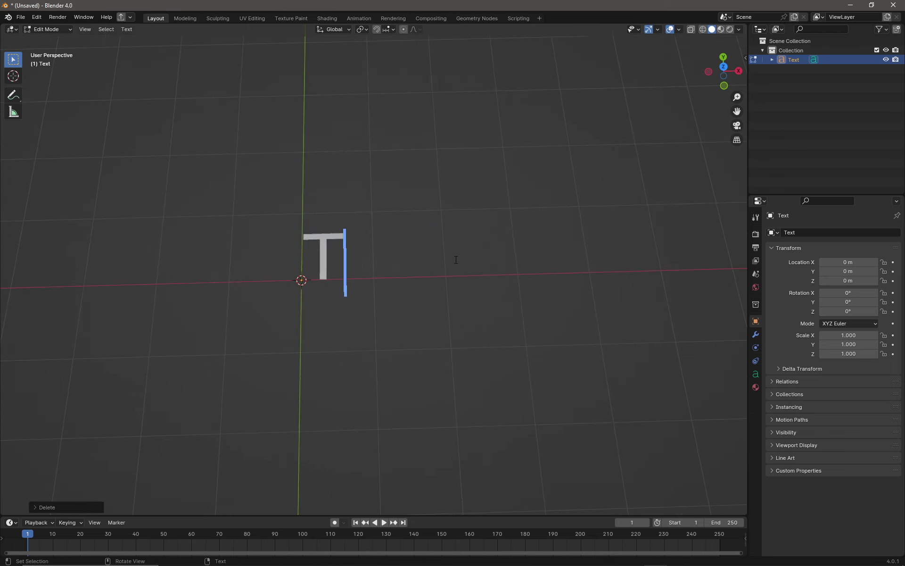
{"action": "type", "text": "M"}
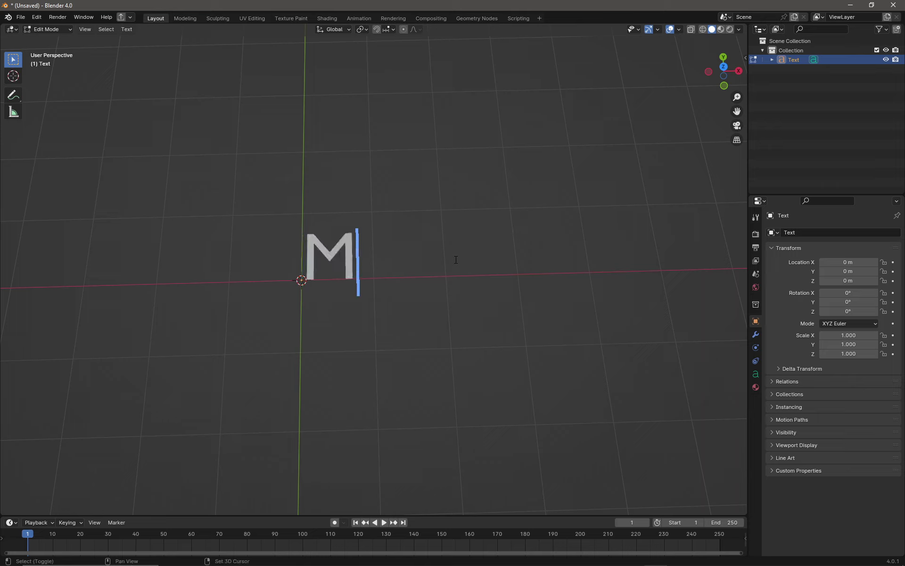
{"action": "type", "text": "ESH"}
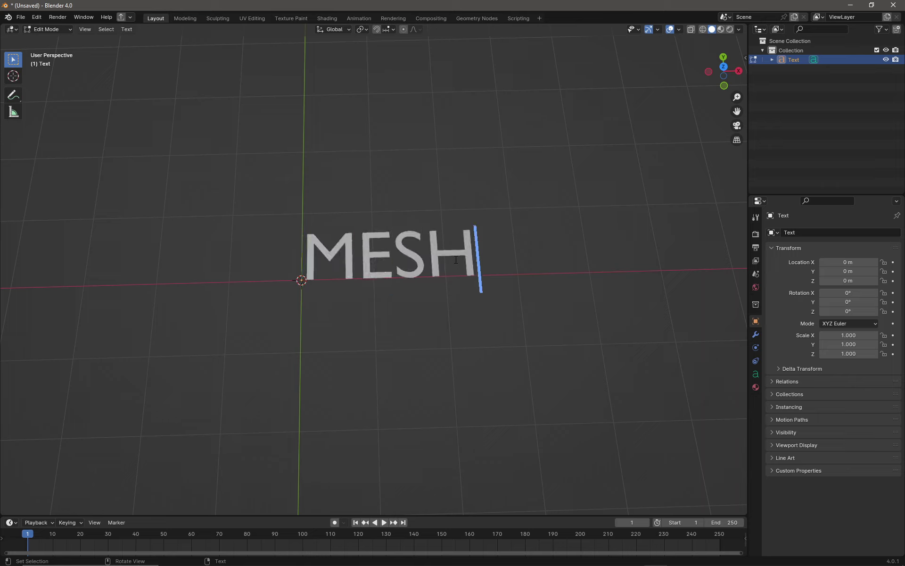
{"action": "type", "text": " DEFORM"}
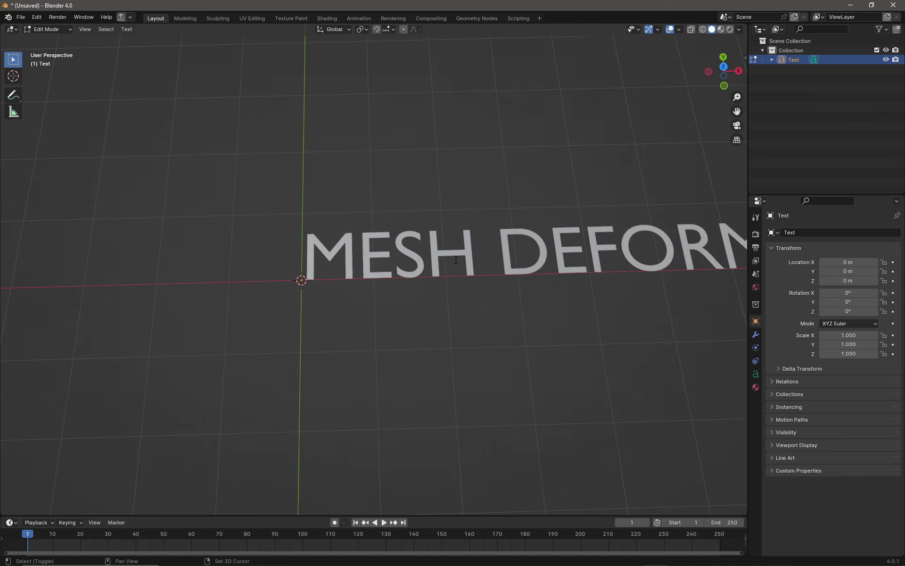
Set the text's geometry extrude to 0.2 m and return to Object Mode
{"action": "middle_click_drag", "start_coordinate": [456, 260], "coordinate": [727, 363]}
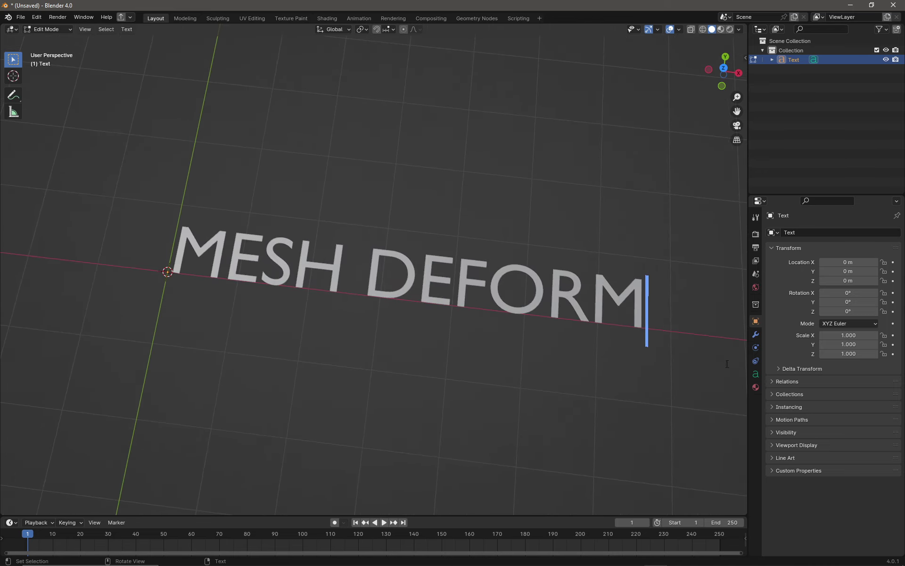
{"action": "left_click", "coordinate": [755, 375]}
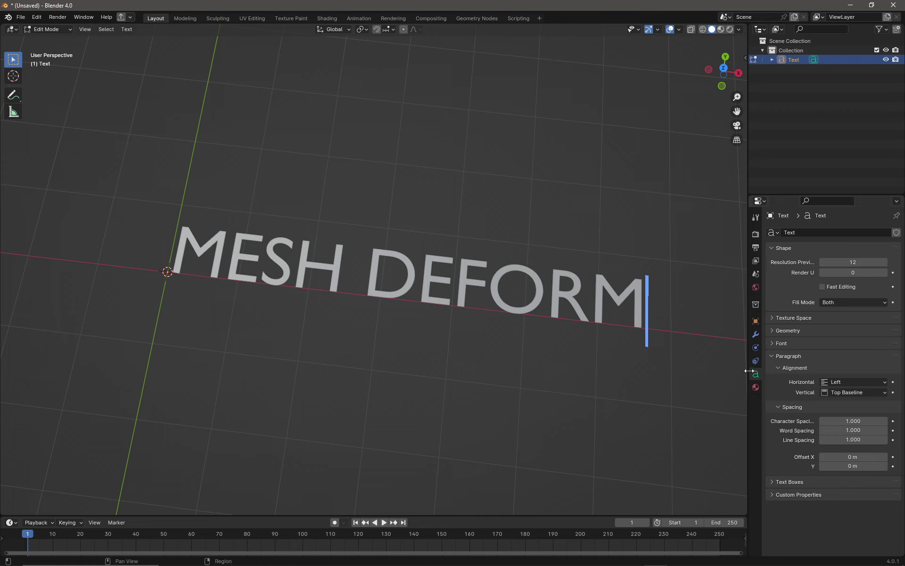
{"action": "left_click", "coordinate": [788, 330]}
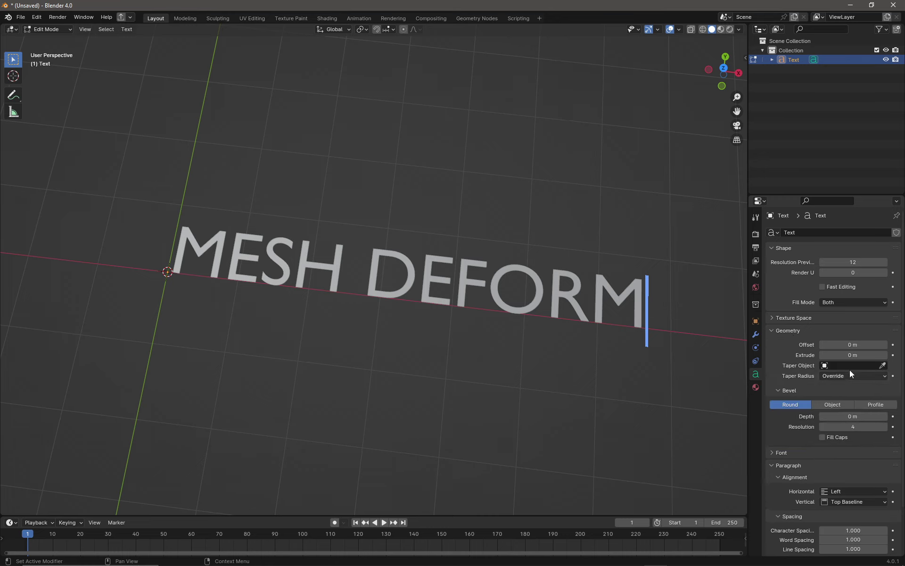
{"action": "left_click_drag", "start_coordinate": [848, 355], "coordinate": [873, 355]}
{"action": "middle_click_drag", "start_coordinate": [650, 357], "coordinate": [658, 336]}
{"action": "key", "text": "Tab"}
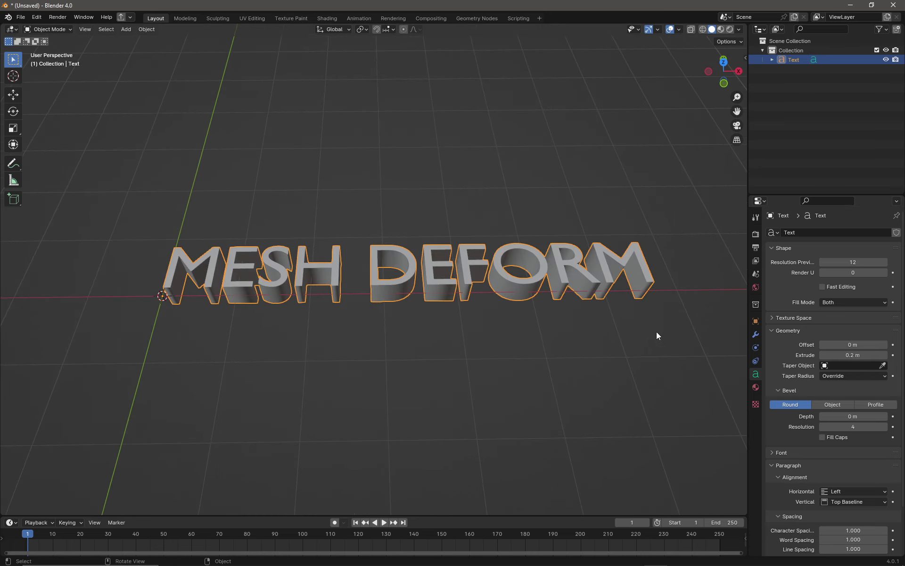
Add a Remesh modifier to the text and set its voxel size to 0.0275 m
{"action": "middle_click_drag", "start_coordinate": [589, 343], "coordinate": [566, 333], "text": "shift"}
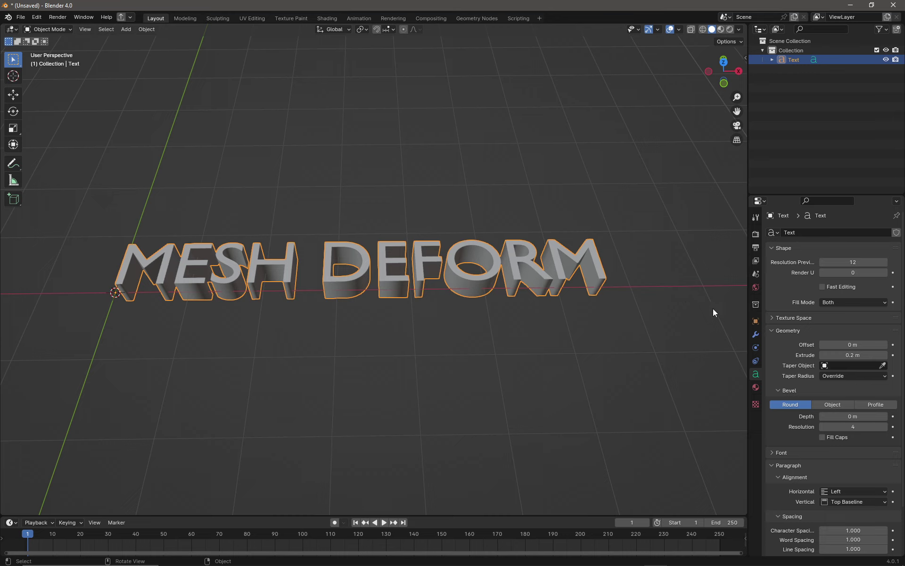
{"action": "left_click", "coordinate": [756, 335]}
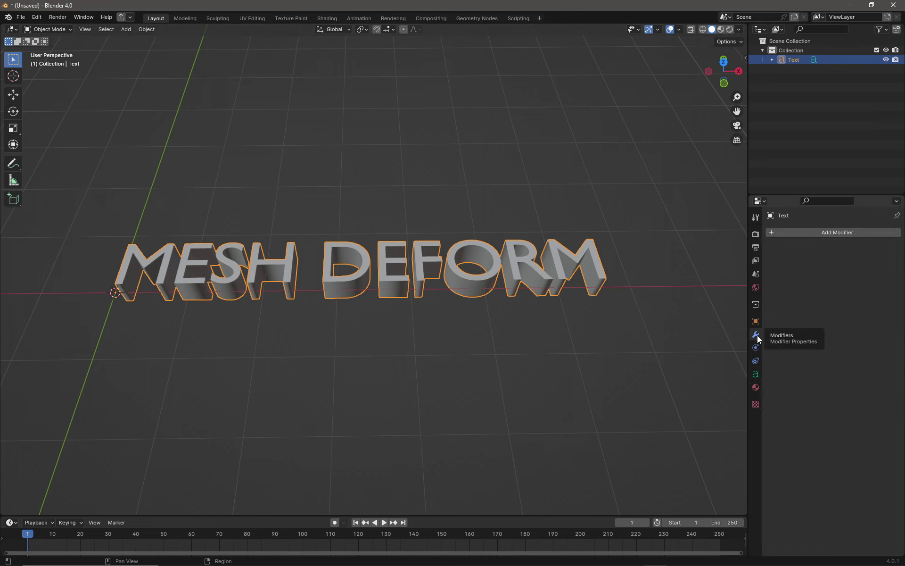
{"action": "left_click", "coordinate": [778, 234]}
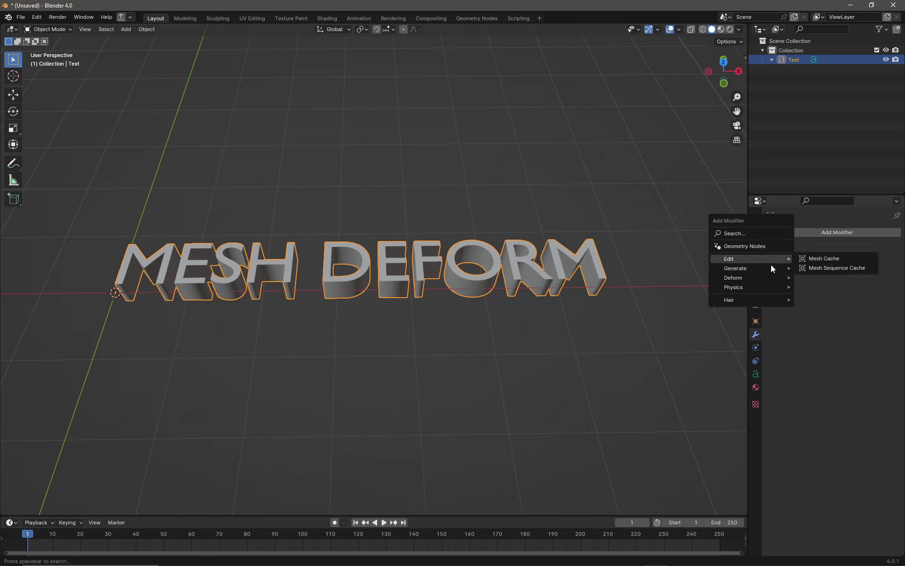
{"action": "mouse_move", "coordinate": [770, 268]}
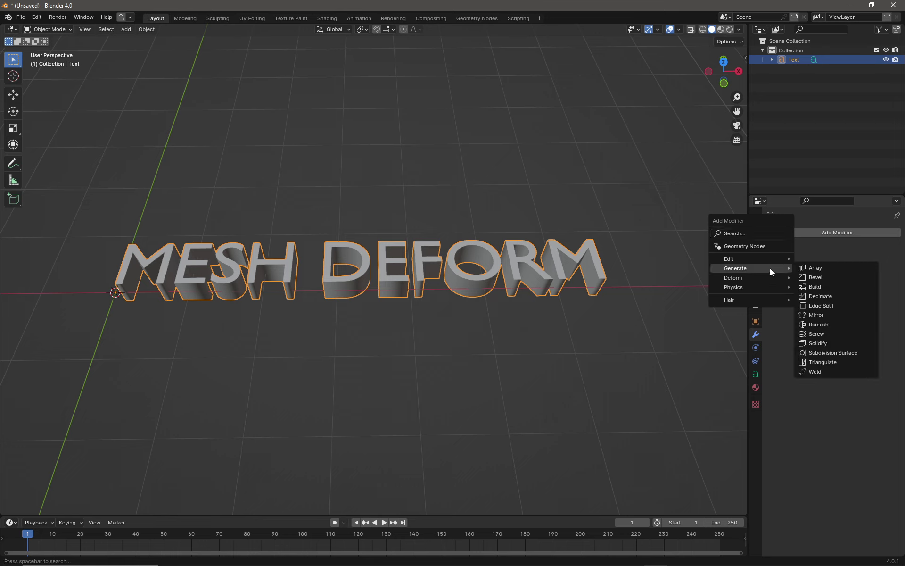
{"action": "left_click", "coordinate": [818, 324]}
{"action": "middle_click_drag", "start_coordinate": [523, 335], "coordinate": [525, 347]}
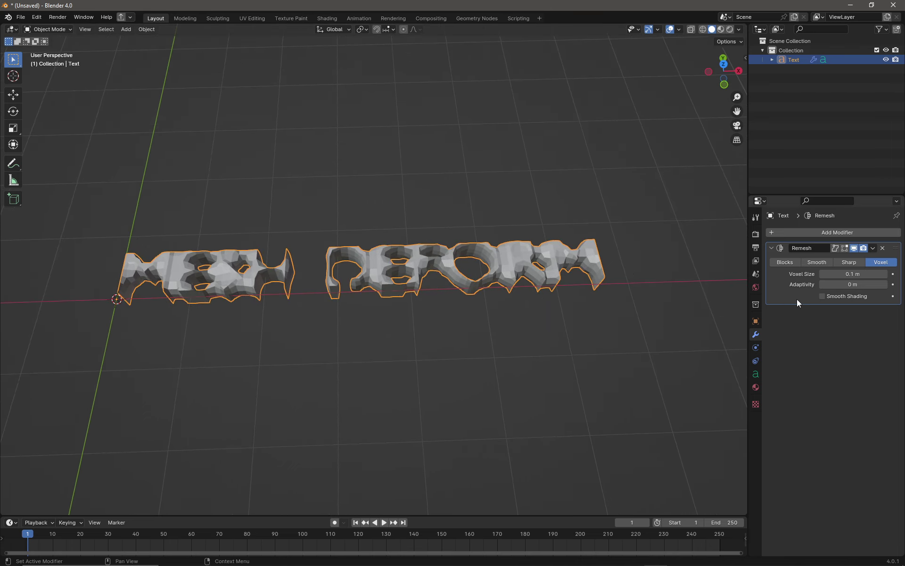
{"action": "left_click_drag", "start_coordinate": [853, 274], "coordinate": [809, 273]}
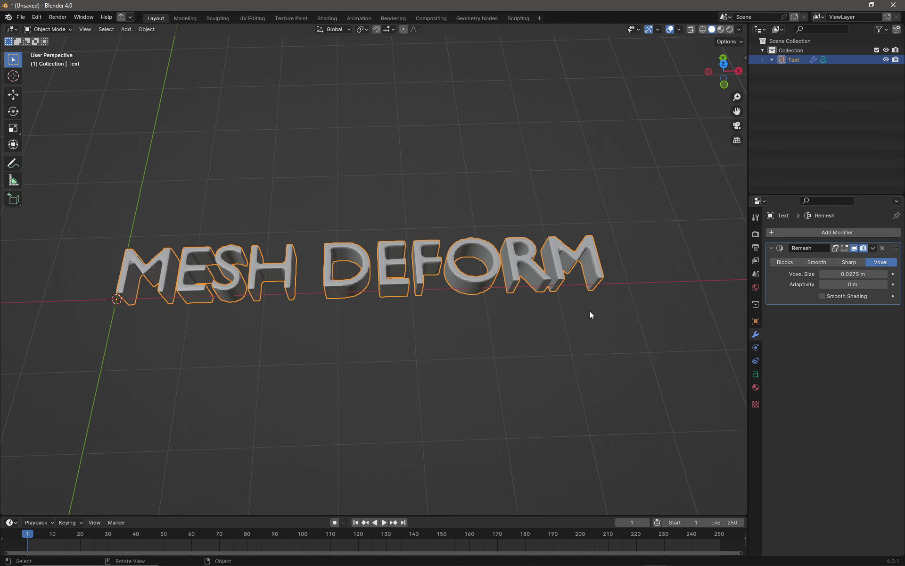
Add a Mesh Deform modifier to the text after the Remesh modifier
{"action": "middle_click_drag", "start_coordinate": [589, 311], "coordinate": [572, 347]}
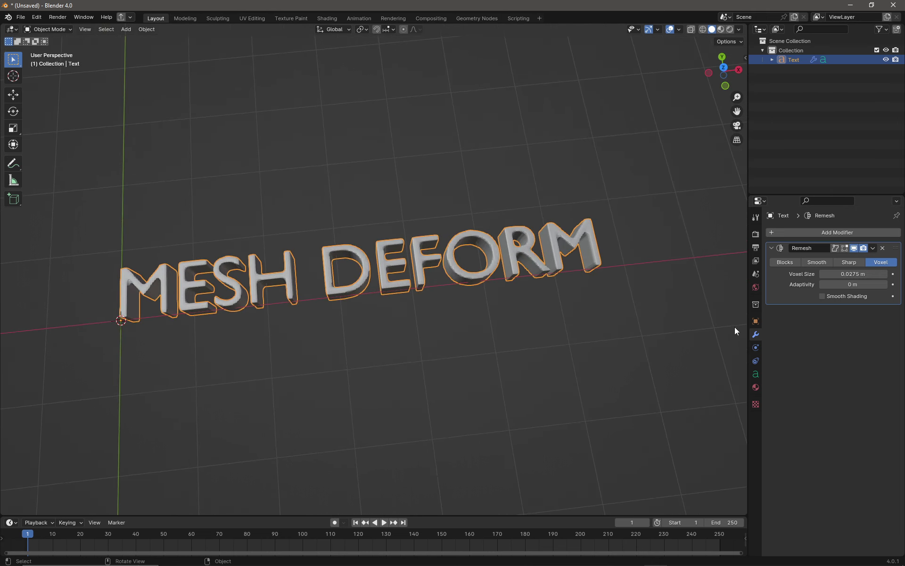
{"action": "left_click", "coordinate": [773, 234]}
{"action": "mouse_move", "coordinate": [773, 234]}
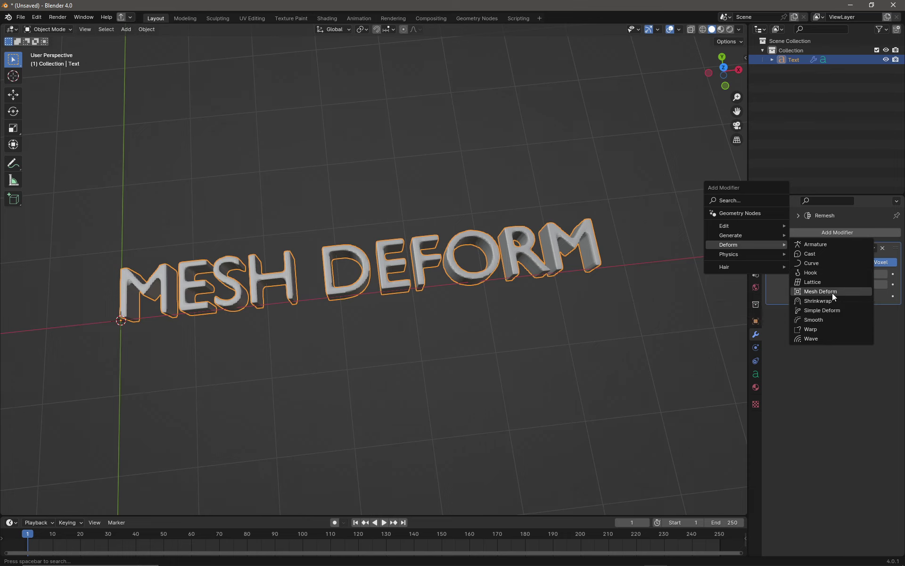
{"action": "left_click", "coordinate": [832, 291]}
Switch to the top view, deselect the text and add a plane mesh at the origin
{"action": "middle_click_drag", "start_coordinate": [684, 331], "coordinate": [678, 331]}
{"action": "key", "text": "KP_7"}
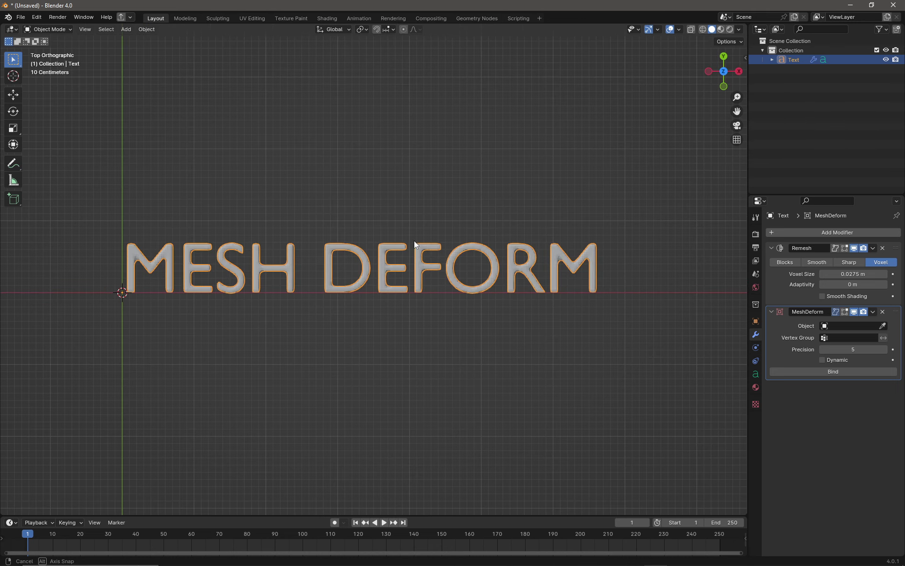
{"action": "left_click", "coordinate": [408, 192]}
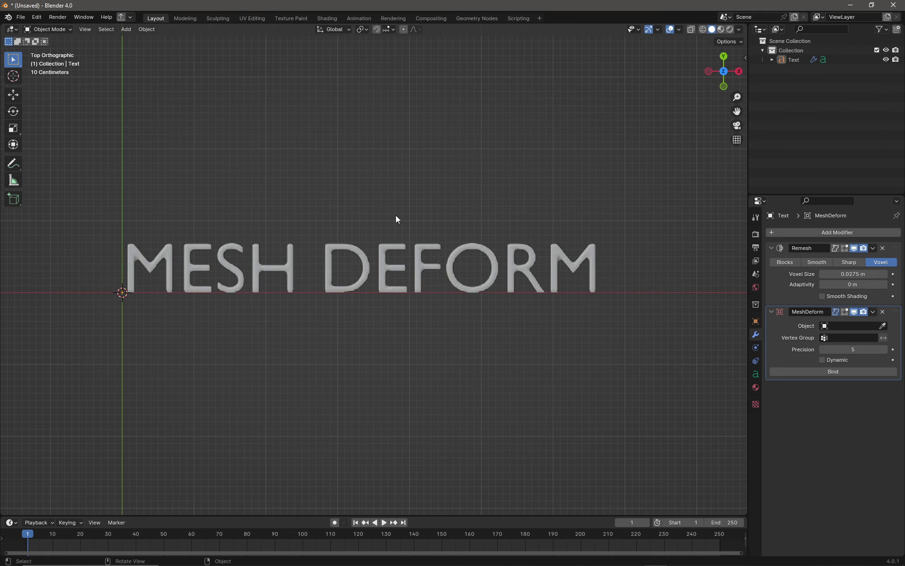
{"action": "key", "text": "shift"}
{"action": "key", "text": "shift+a"}
{"action": "mouse_move", "coordinate": [382, 183]}
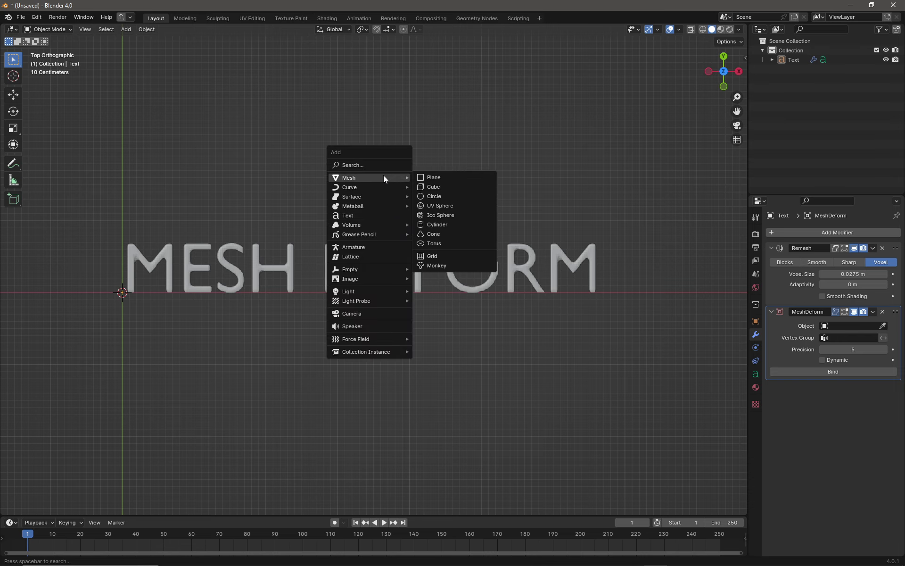
{"action": "left_click", "coordinate": [431, 178]}
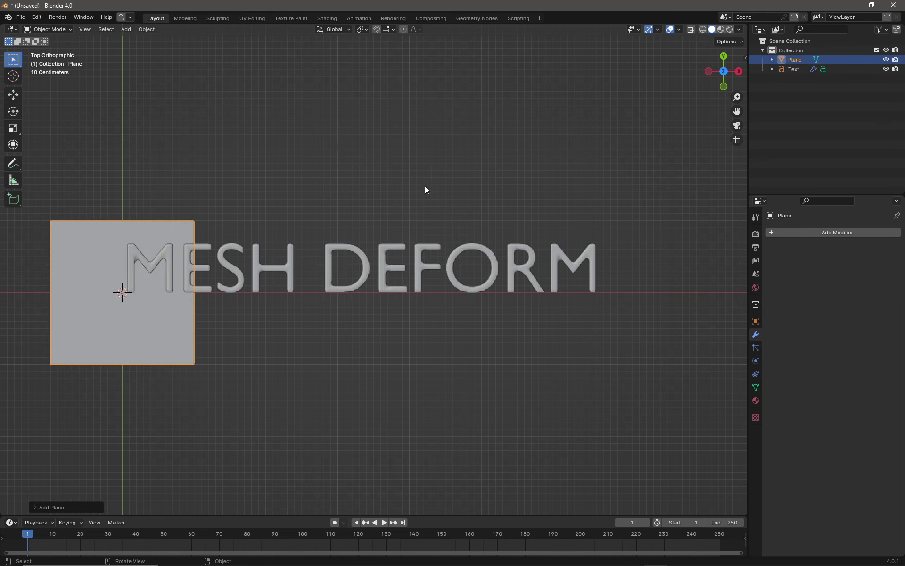
Move the plane about 1 m along X and slightly up in Y to centre it on the text's height
{"action": "middle_click_drag", "start_coordinate": [387, 230], "coordinate": [422, 229], "text": "shift"}
{"action": "key", "text": "g"}
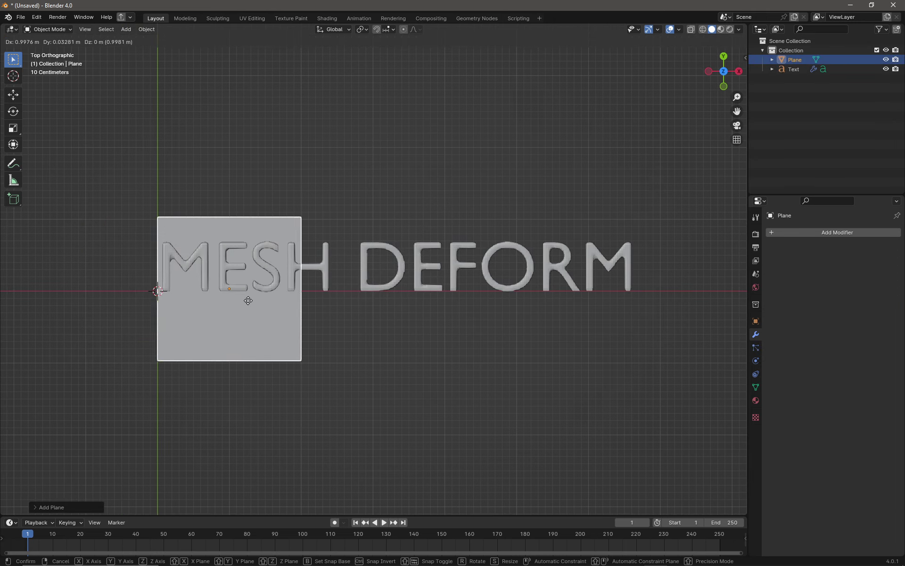
{"action": "left_click", "coordinate": [245, 278]}
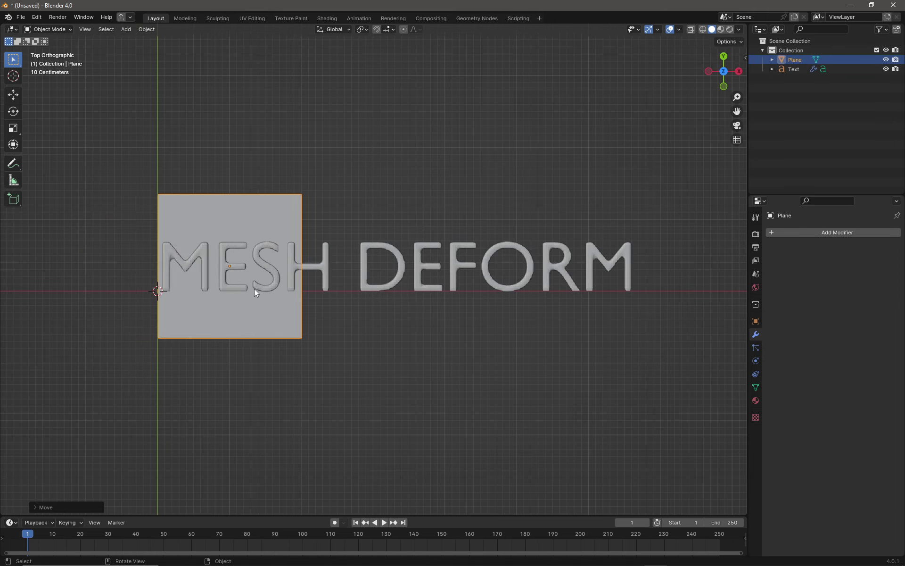
Edit the plane's upper, lower and right edges so the rectangle encloses the whole MESH DEFORM text with a small margin
{"action": "key", "text": "Tab"}
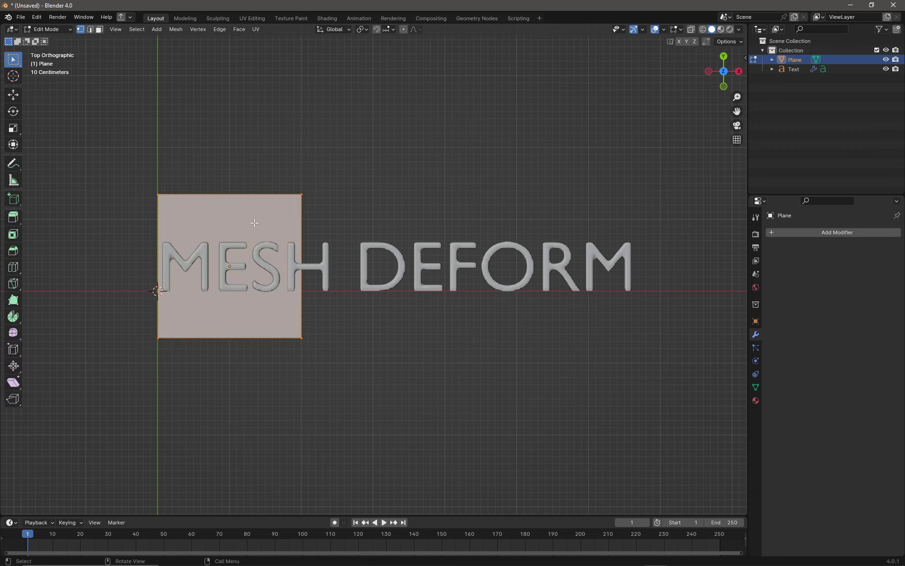
{"action": "key", "text": "2"}
{"action": "left_click", "coordinate": [248, 194]}
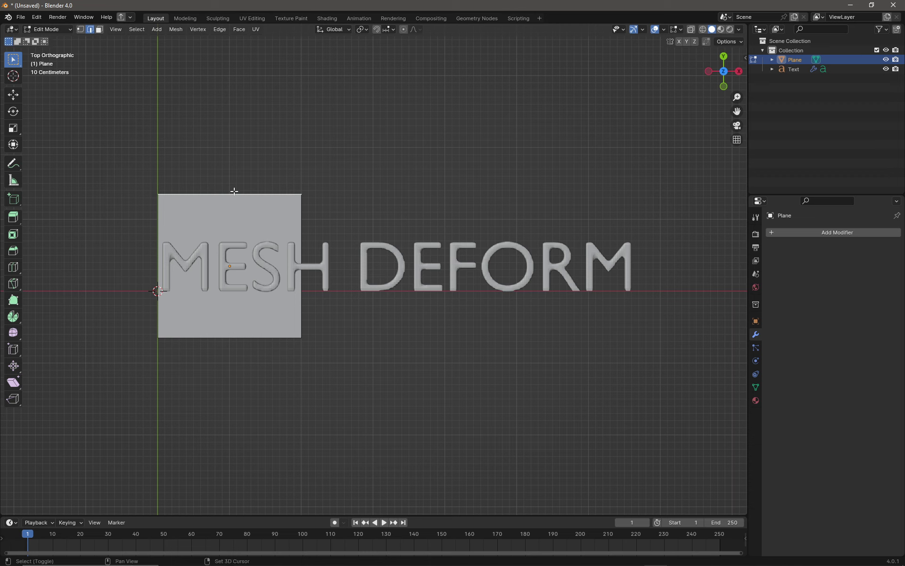
{"action": "key", "text": "shift+space"}
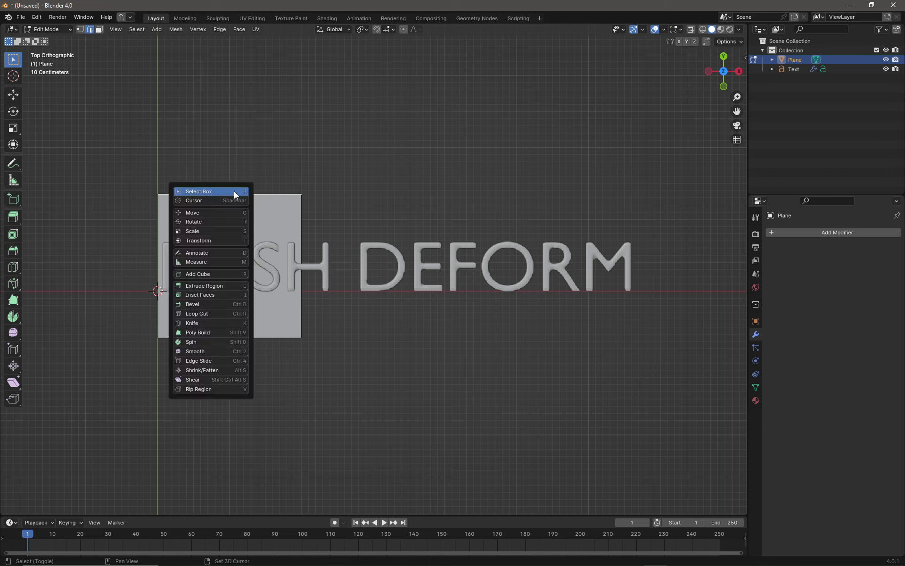
{"action": "left_click", "coordinate": [190, 213]}
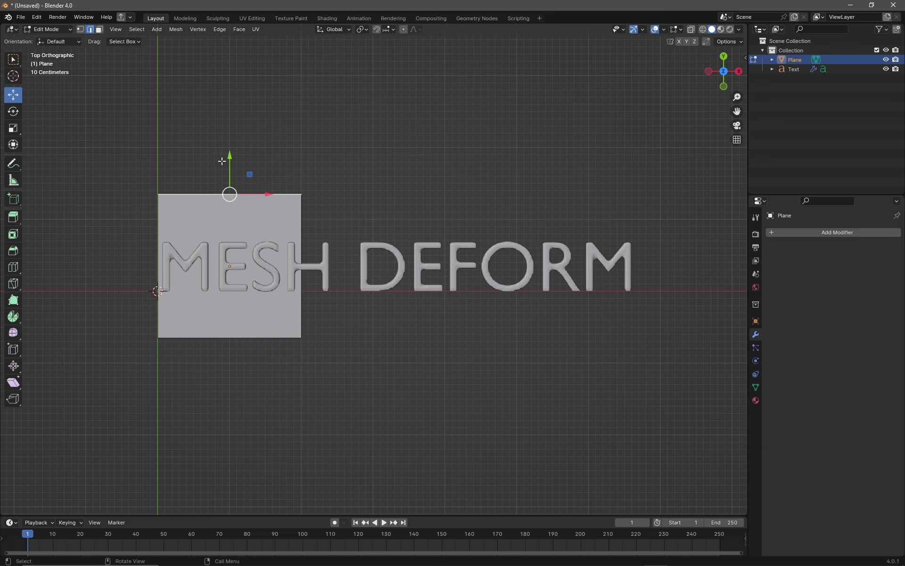
{"action": "left_click_drag", "start_coordinate": [229, 157], "coordinate": [235, 195]}
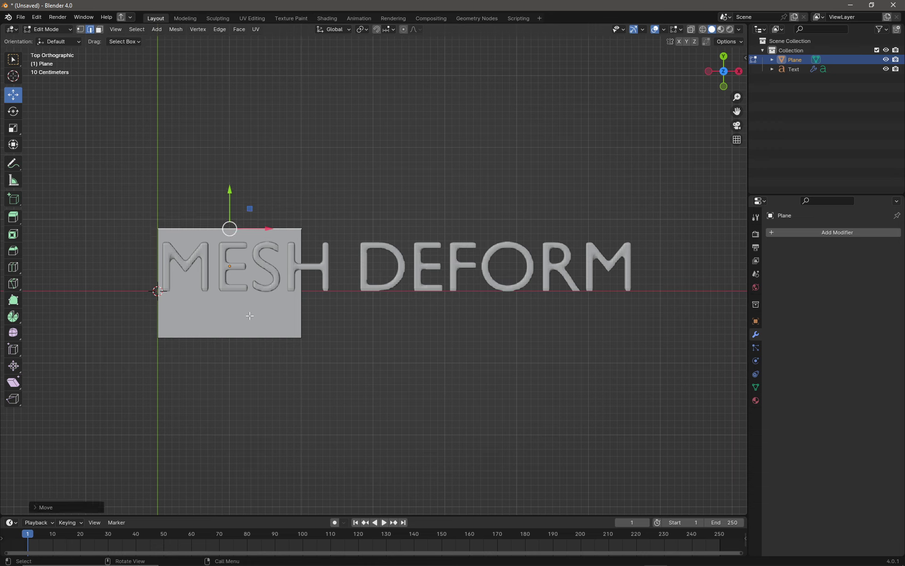
{"action": "left_click", "coordinate": [252, 332]}
{"action": "left_click_drag", "start_coordinate": [233, 321], "coordinate": [231, 270]}
{"action": "left_click", "coordinate": [299, 245]}
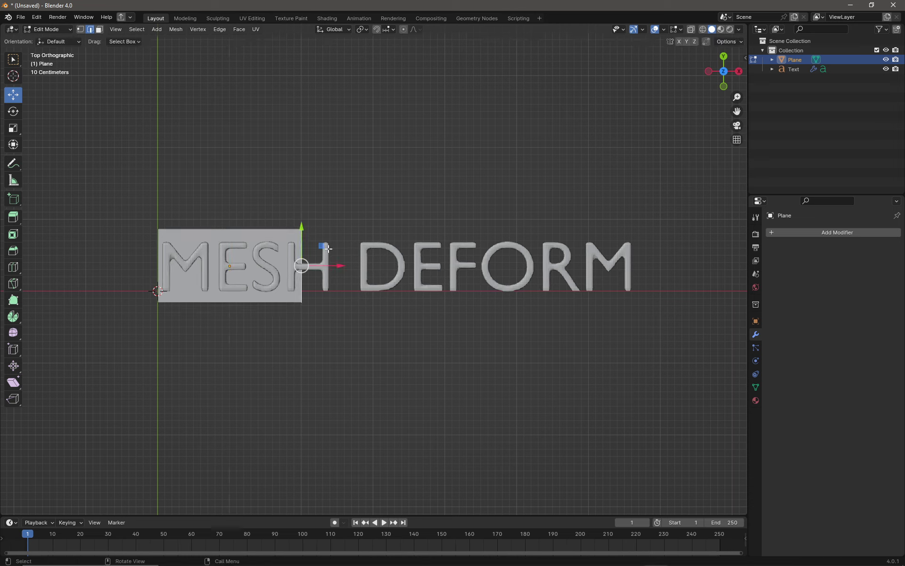
{"action": "left_click_drag", "start_coordinate": [337, 265], "coordinate": [680, 289]}
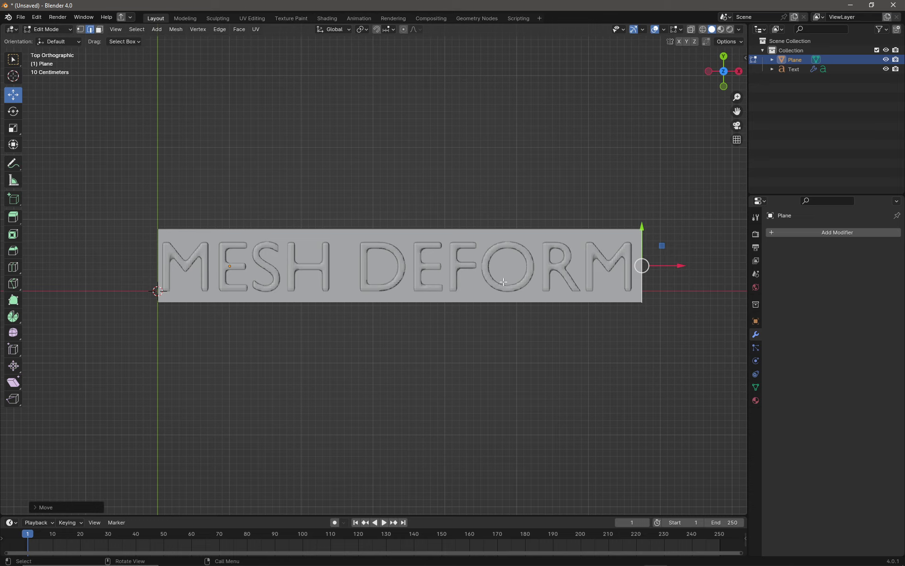
Add six evenly spaced crosswise loop cuts to the plane and subdivide the new edges once
{"action": "key", "text": "ctrl+r"}
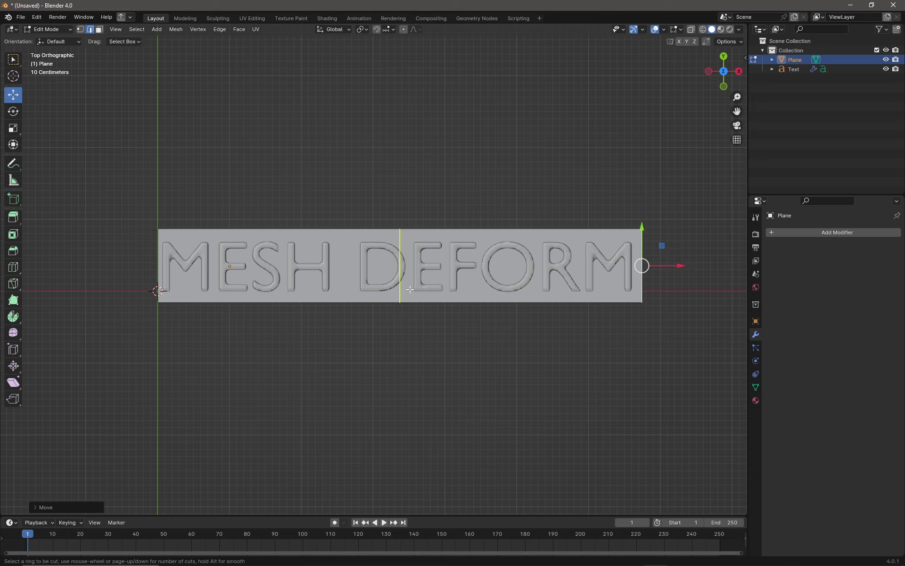
{"action": "scroll", "coordinate": [410, 289], "scroll_direction": "up", "scroll_amount": 3}
{"action": "scroll", "coordinate": [409, 289], "scroll_direction": "up", "scroll_amount": 3}
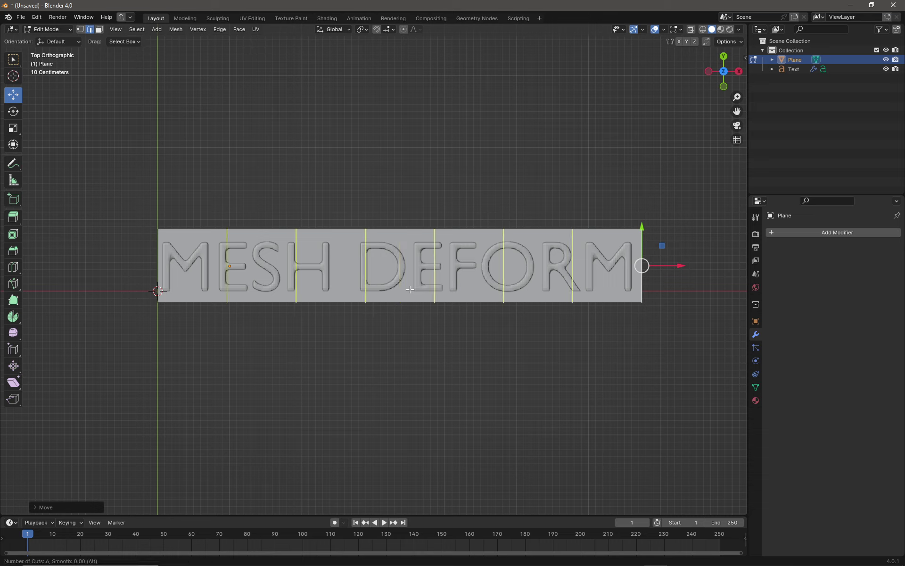
{"action": "scroll", "coordinate": [409, 289], "scroll_direction": "down", "scroll_amount": 1}
{"action": "left_click", "coordinate": [409, 289]}
{"action": "right_click", "coordinate": [417, 304]}
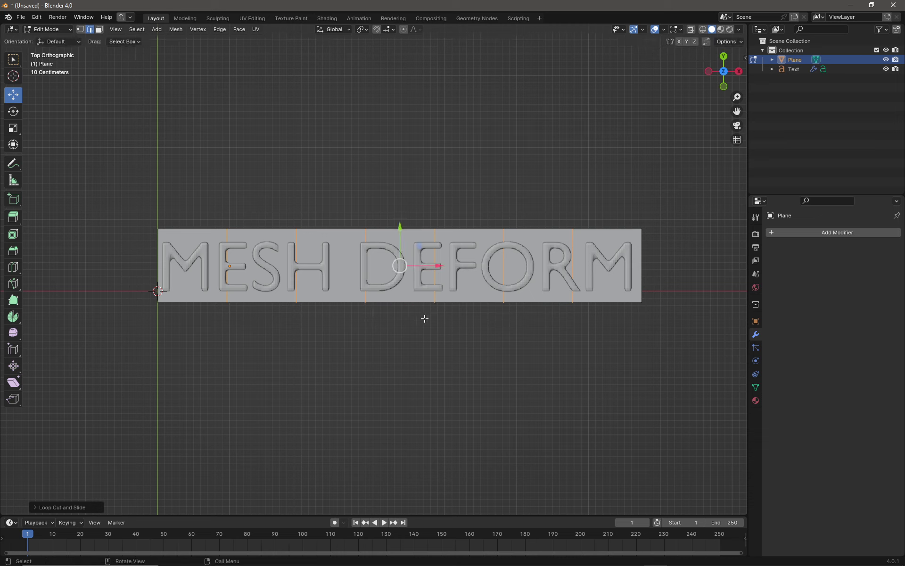
{"action": "right_click", "coordinate": [457, 355]}
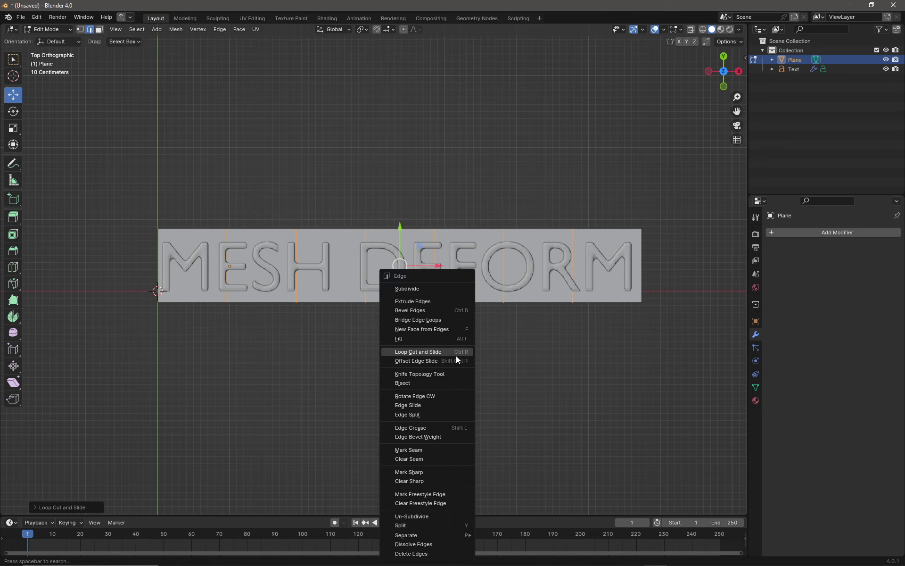
{"action": "left_click", "coordinate": [441, 288]}
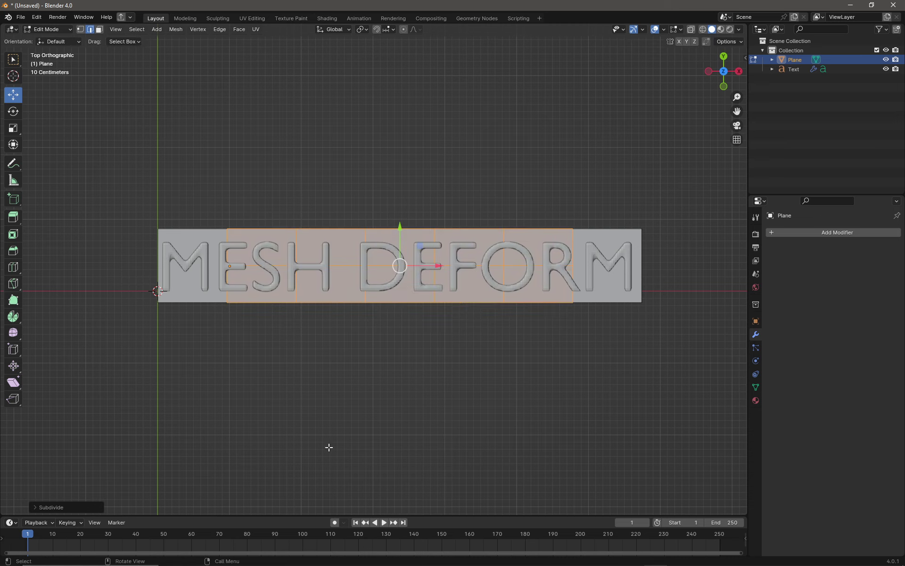
Try subdividing only the new crosswise edges with three cuts
{"action": "left_click", "coordinate": [77, 507]}
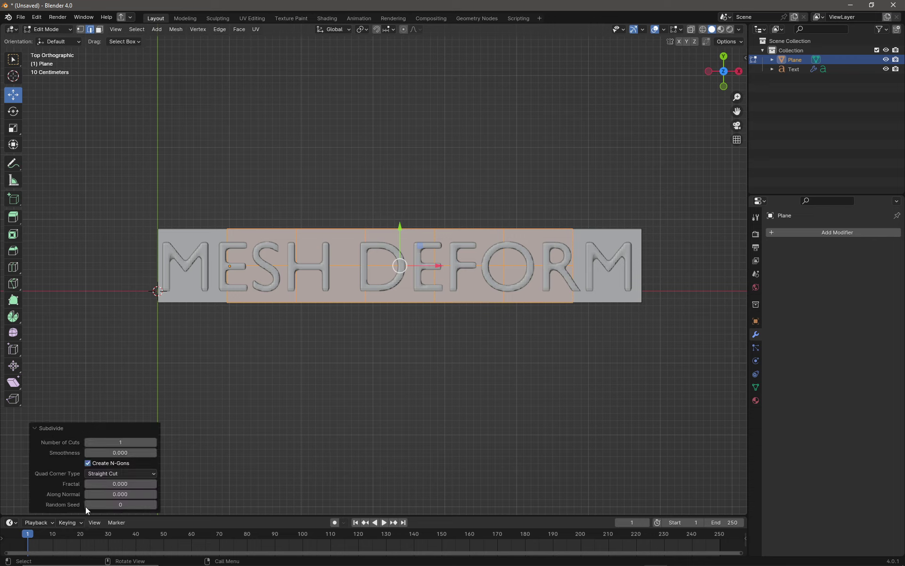
{"action": "left_click", "coordinate": [130, 442]}
{"action": "left_click", "coordinate": [154, 442]}
{"action": "left_click", "coordinate": [153, 443]}
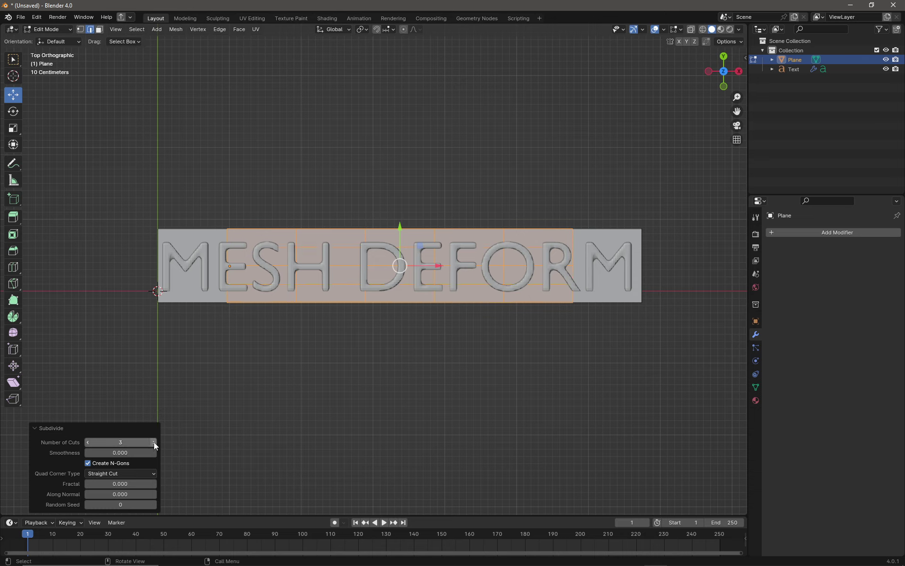
{"action": "left_click", "coordinate": [333, 380]}
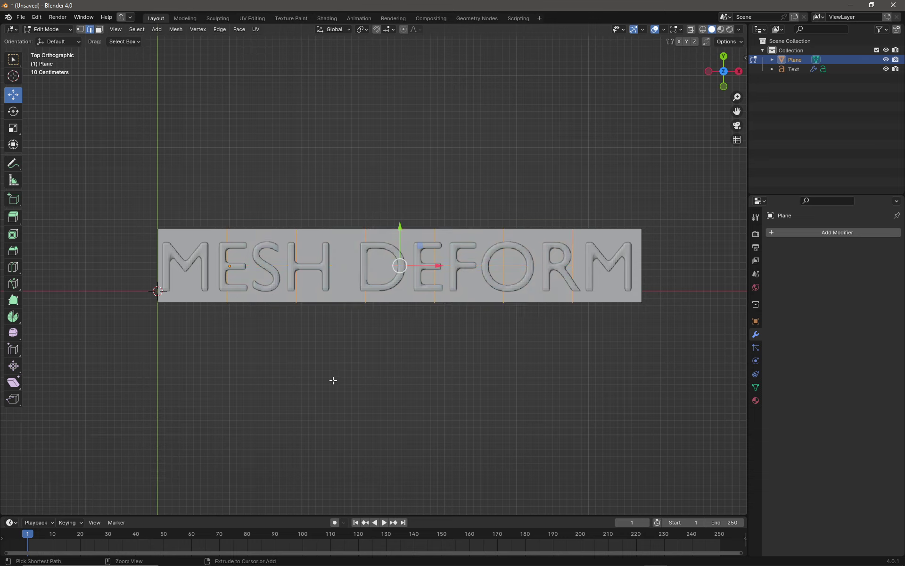
Select the whole plane mesh and subdivide it with 3 cuts
{"action": "key", "text": "a"}
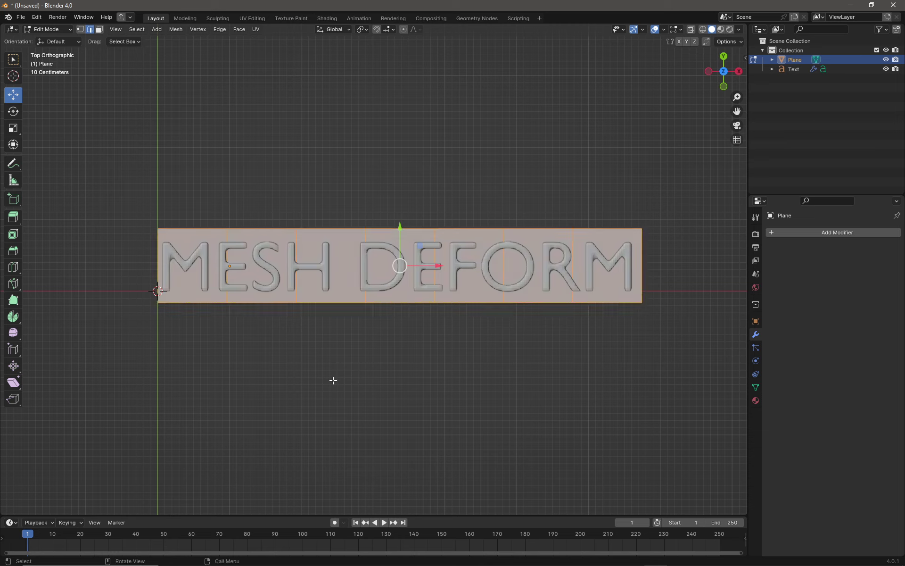
{"action": "right_click", "coordinate": [332, 379]}
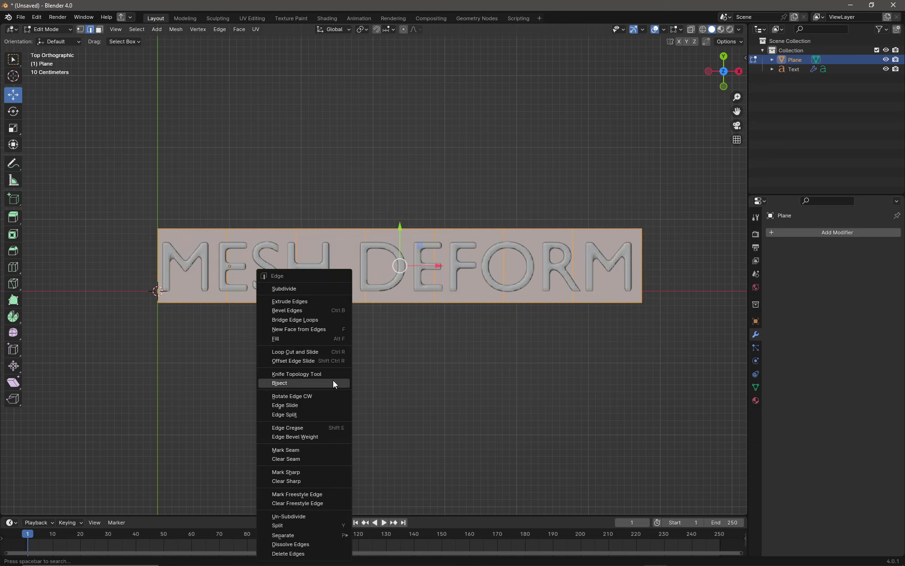
{"action": "left_click", "coordinate": [323, 288]}
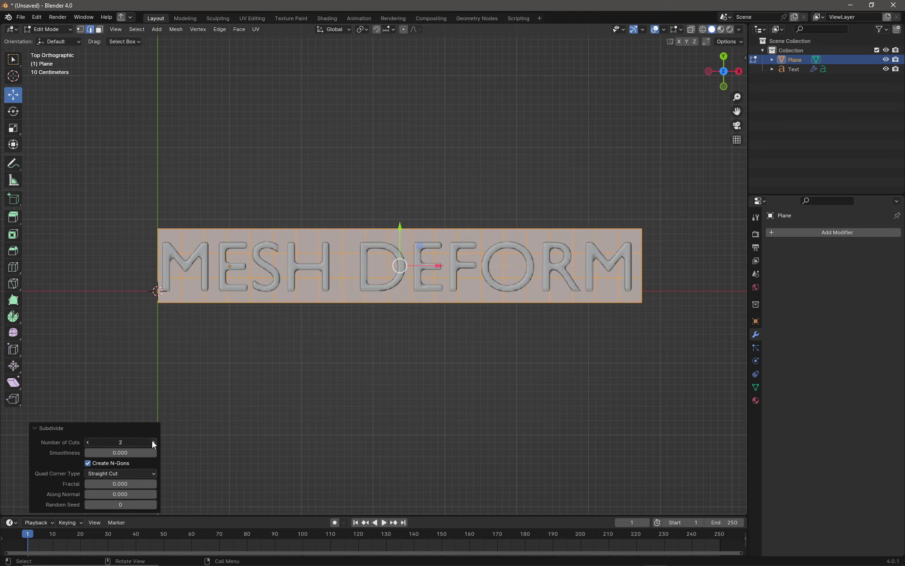
{"action": "left_click", "coordinate": [153, 441]}
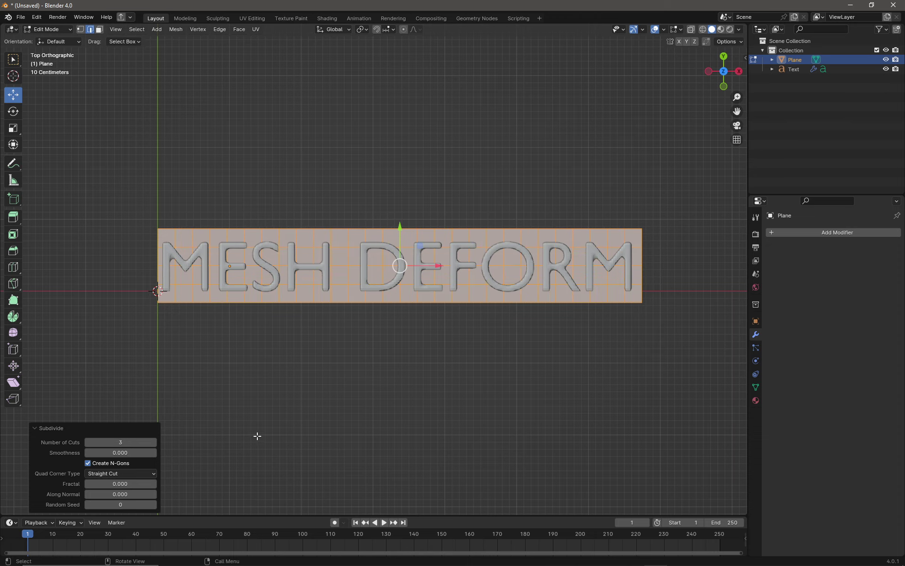
Select all faces of the subdivided plane and, in front view, move them about 0.27 m down in Z, below the text
{"action": "left_click", "coordinate": [352, 382]}
{"action": "middle_click_drag", "start_coordinate": [352, 382], "coordinate": [413, 323]}
{"action": "key", "text": "3"}
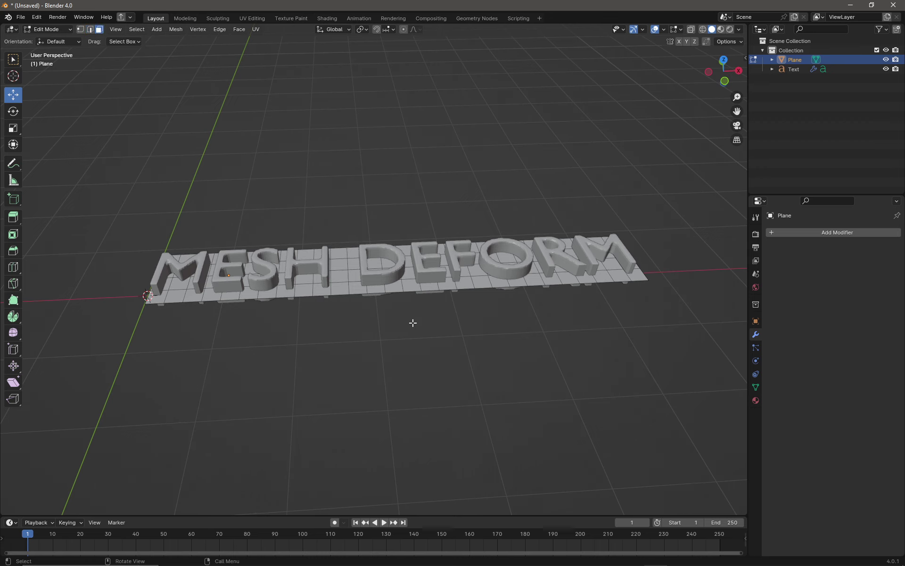
{"action": "key", "text": "a"}
{"action": "middle_click_drag", "start_coordinate": [423, 336], "coordinate": [400, 269], "text": "alt"}
{"action": "left_click_drag", "start_coordinate": [399, 237], "coordinate": [404, 258]}
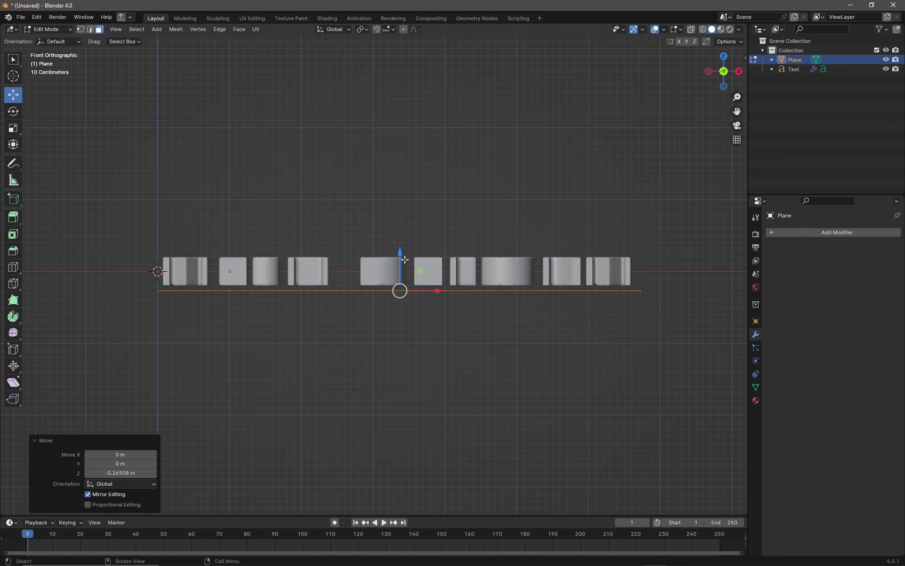
Extrude all the plane's faces about 0.55 m upward along the normal so the box encloses the full depth of the text
{"action": "middle_click_drag", "start_coordinate": [407, 262], "coordinate": [414, 274]}
{"action": "key", "text": "g"}
{"action": "key", "text": "z"}
{"action": "key", "text": "z"}
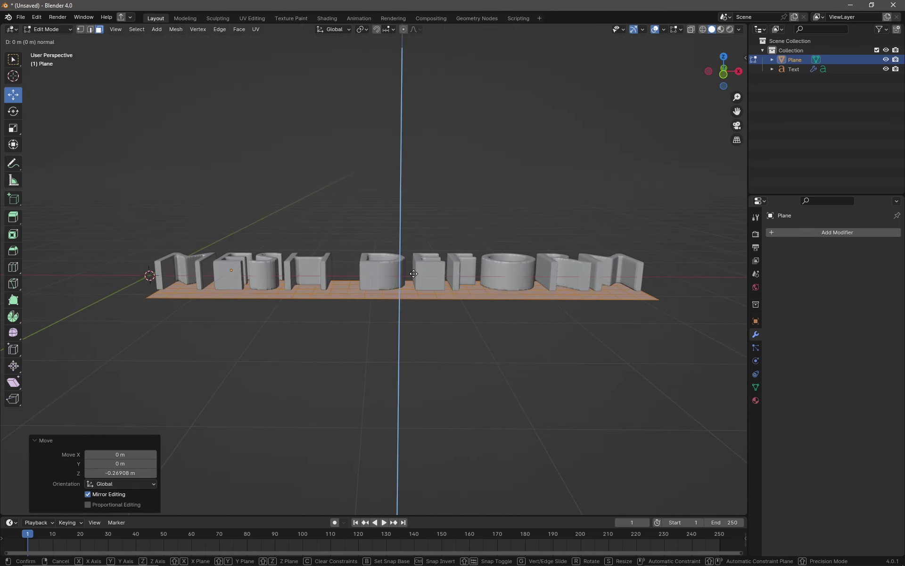
{"action": "left_click", "coordinate": [417, 236]}
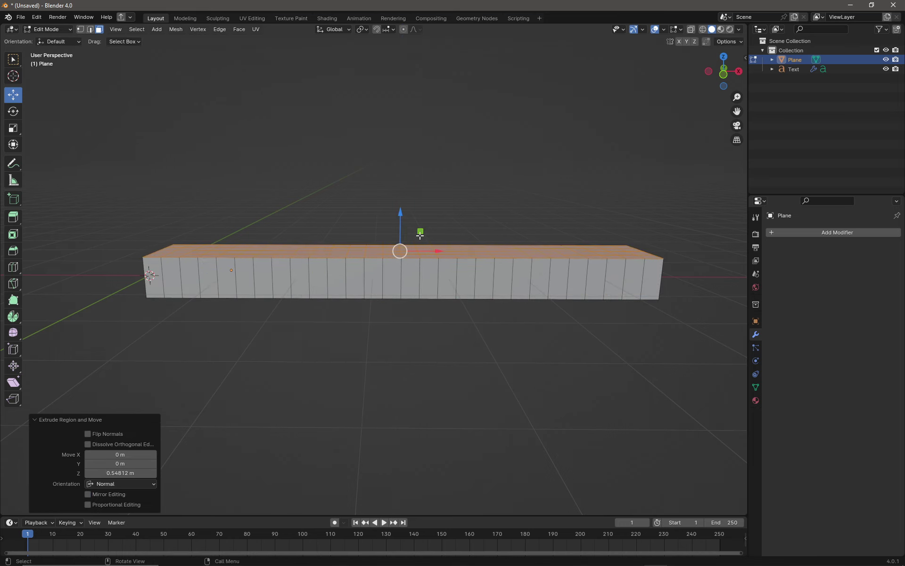
Return to Object Mode, turn on X-ray so the text shows through the cage, and switch to the top view
{"action": "middle_click_drag", "start_coordinate": [488, 226], "coordinate": [475, 241]}
{"action": "key", "text": "Tab"}
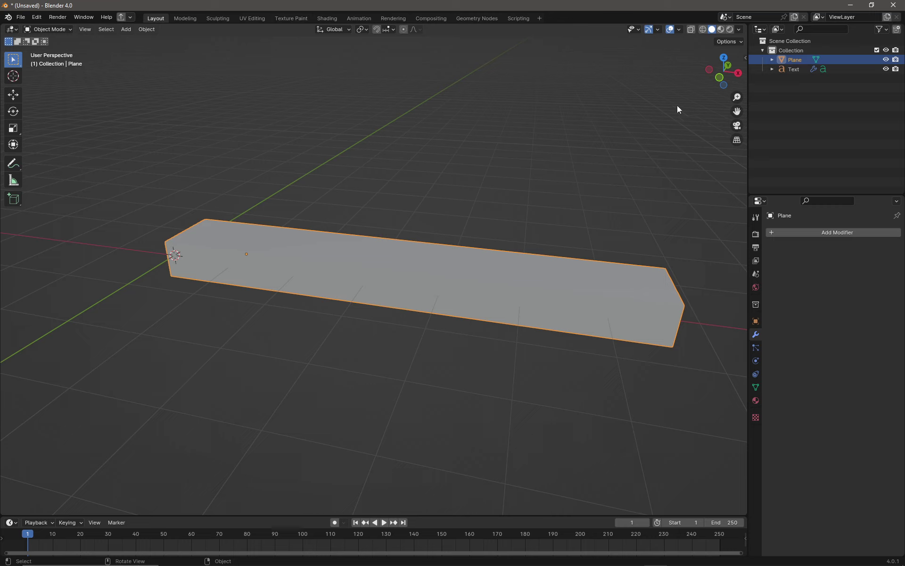
{"action": "left_click", "coordinate": [691, 30]}
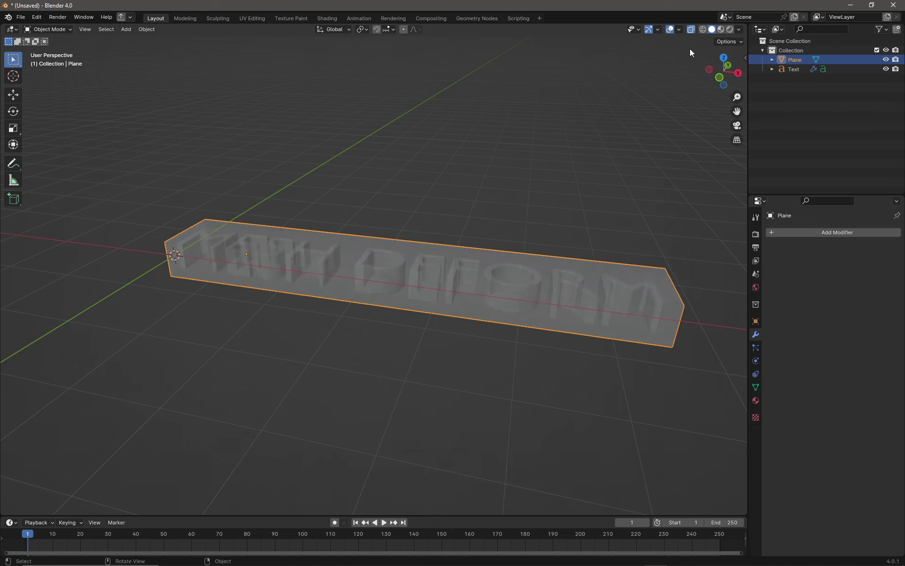
{"action": "middle_click_drag", "start_coordinate": [540, 157], "coordinate": [554, 230]}
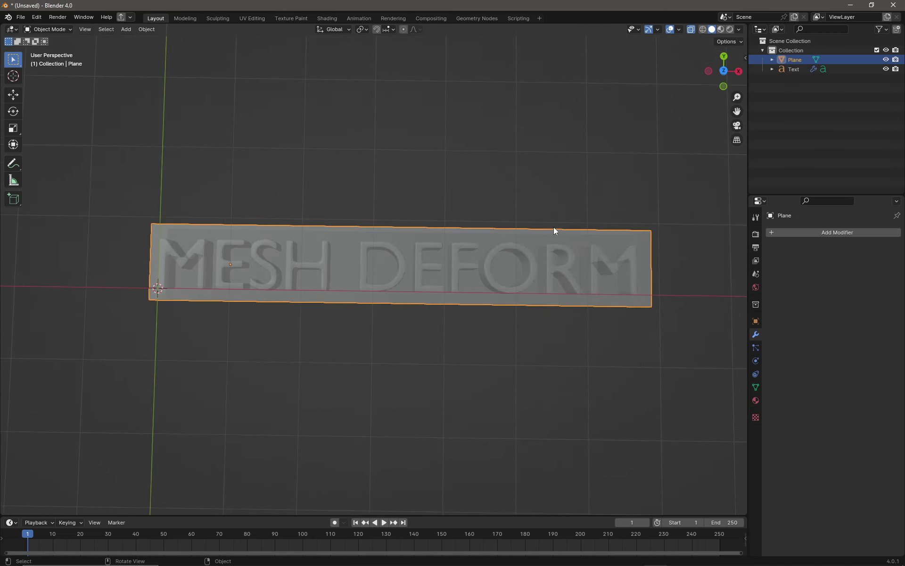
{"action": "middle_click_drag", "start_coordinate": [494, 205], "coordinate": [505, 211]}
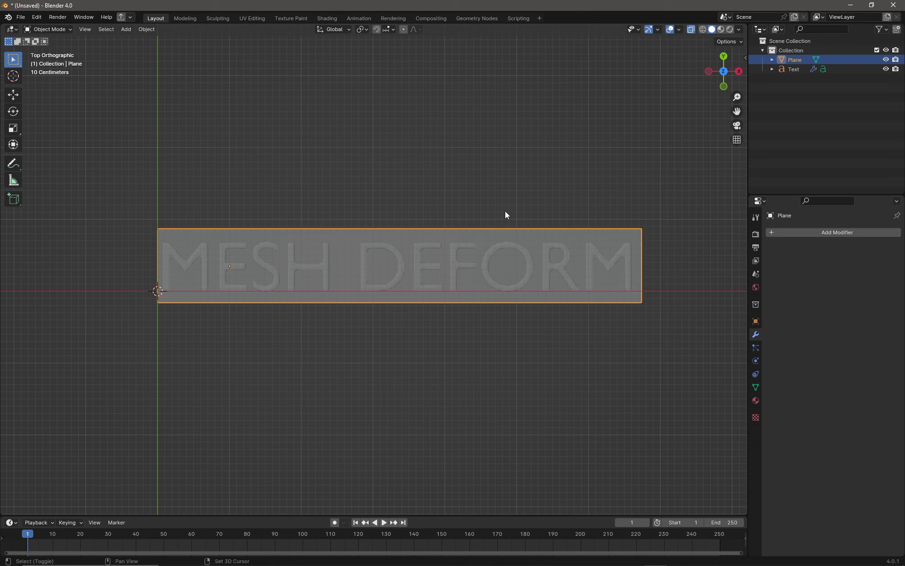
Add a Mesh Deform modifier to the text, set Plane as its cage object and bind it
{"action": "left_click", "coordinate": [531, 261]}
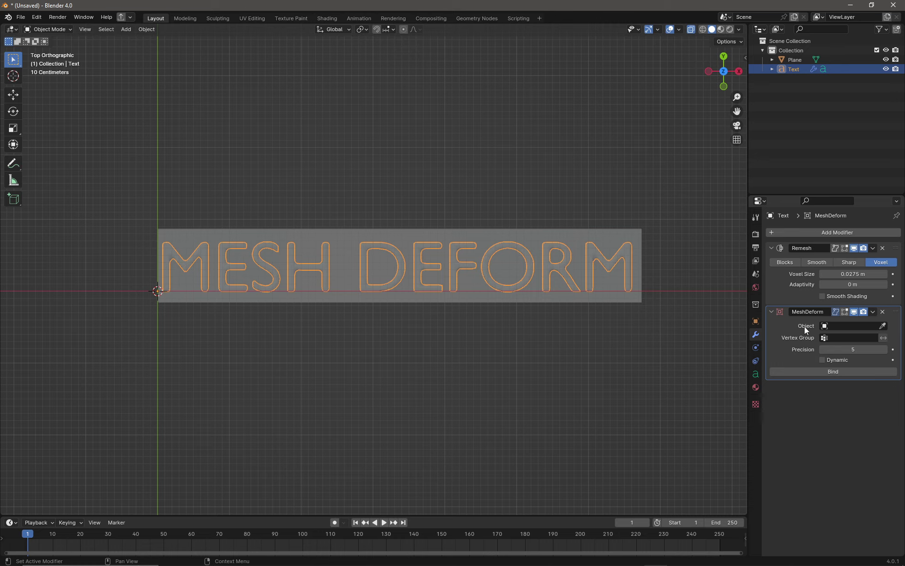
{"action": "left_click", "coordinate": [883, 325]}
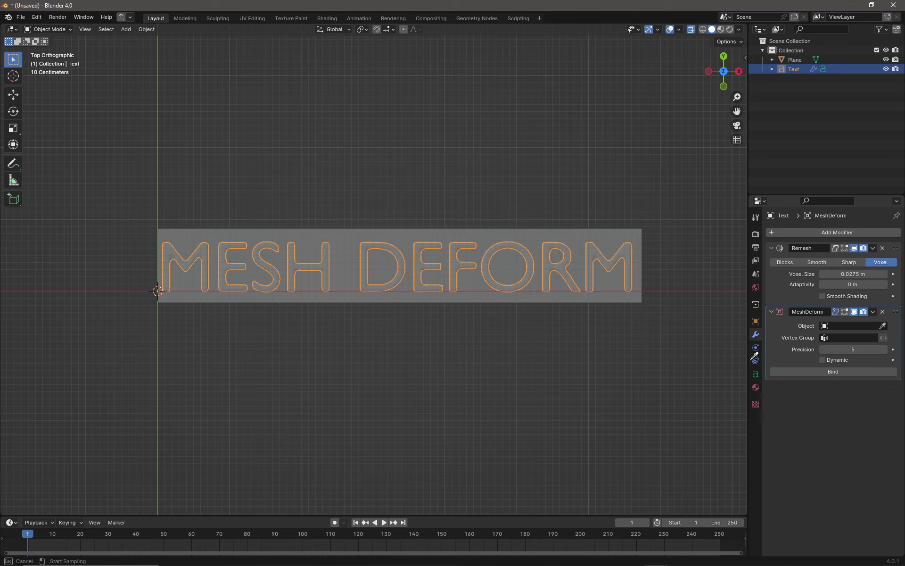
{"action": "left_click", "coordinate": [635, 230]}
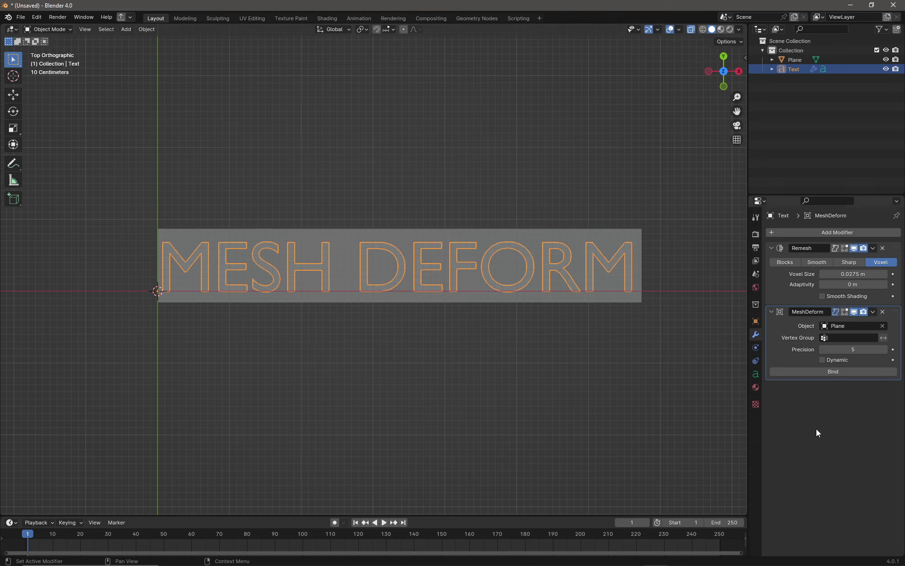
{"action": "left_click", "coordinate": [827, 372]}
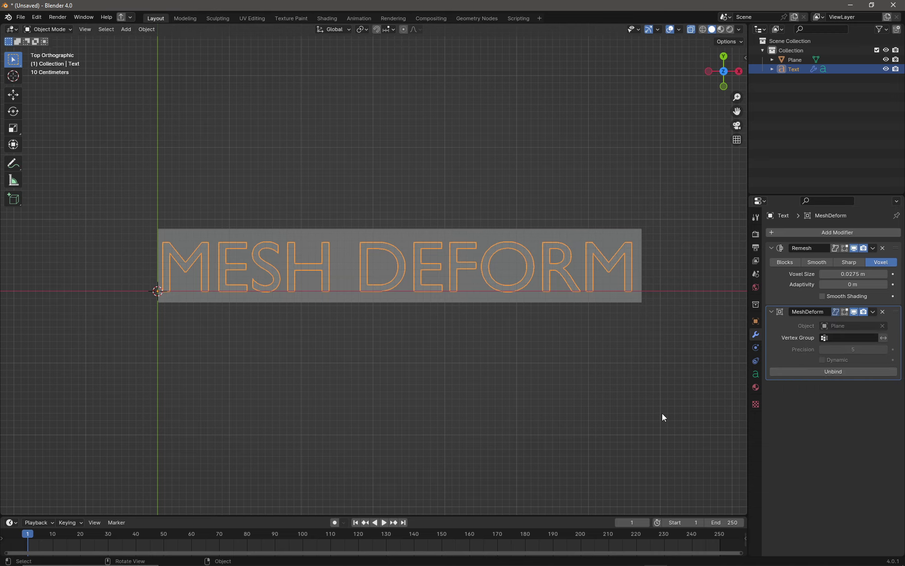
Enter Edit Mode on the cage and select all the vertices at its end nearest the origin
{"action": "middle_click_drag", "start_coordinate": [536, 303], "coordinate": [526, 310], "text": "shift"}
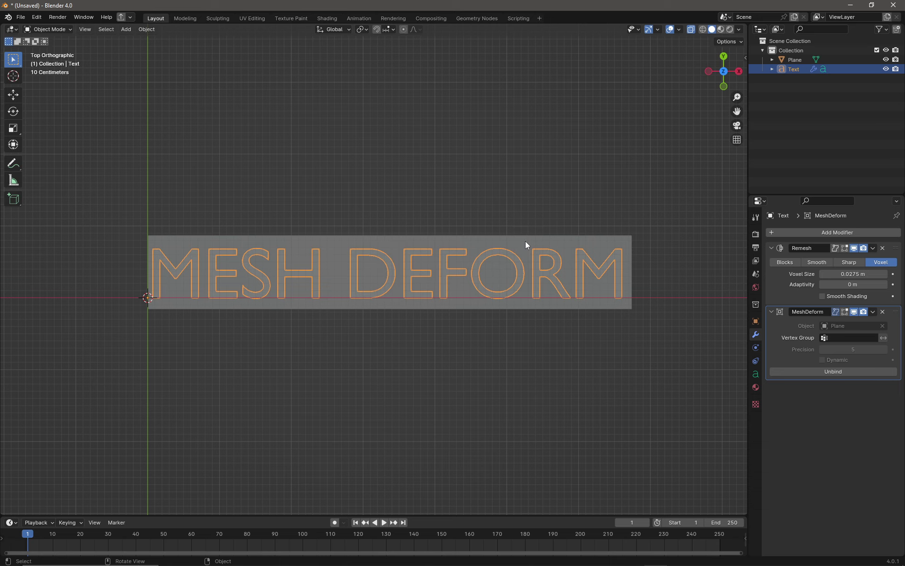
{"action": "left_click", "coordinate": [520, 241]}
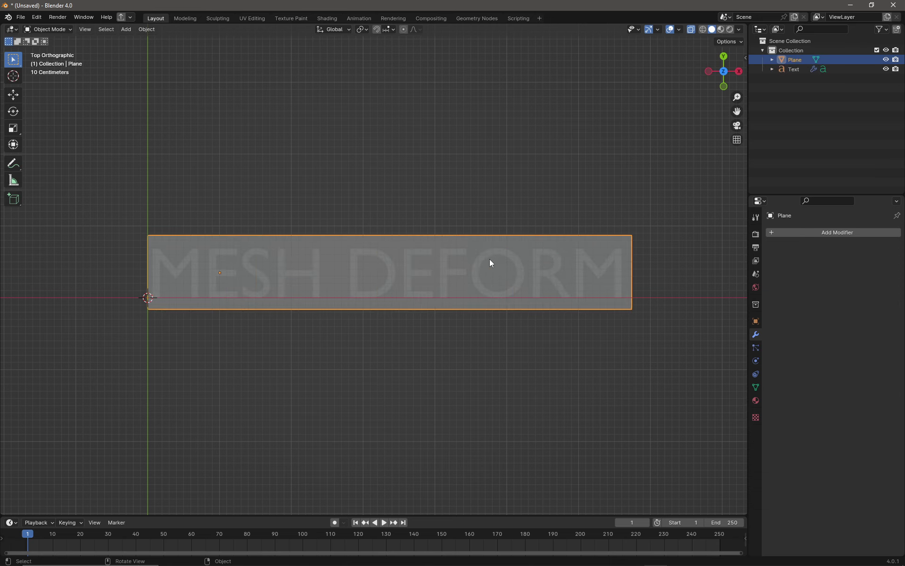
{"action": "key", "text": "Tab"}
{"action": "middle_click_drag", "start_coordinate": [293, 273], "coordinate": [351, 247], "text": "shift"}
{"action": "key", "text": "1"}
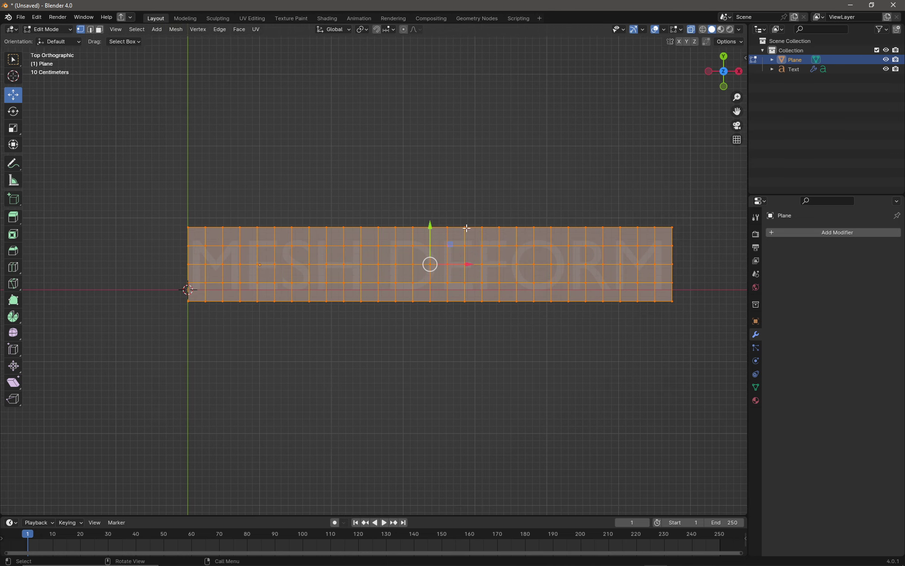
{"action": "left_click", "coordinate": [380, 178]}
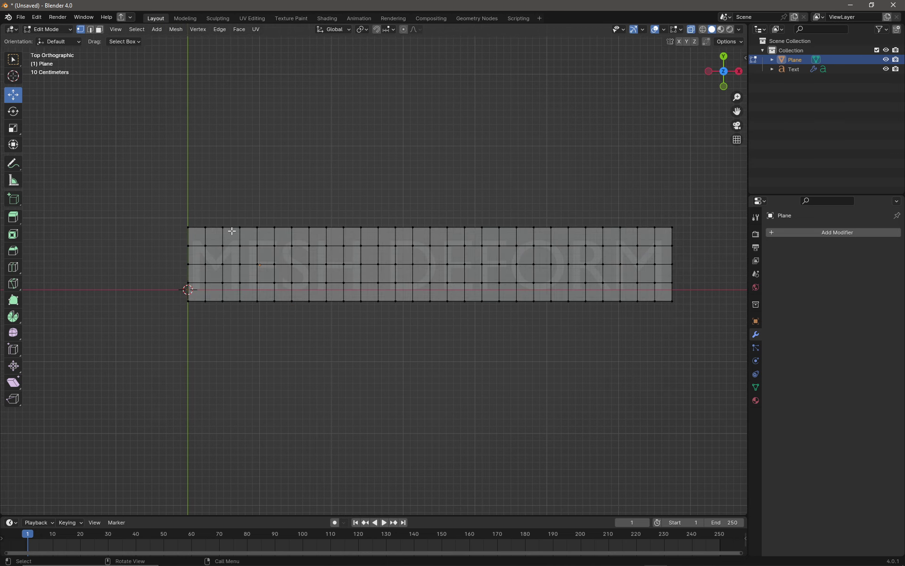
{"action": "left_click_drag", "start_coordinate": [142, 173], "coordinate": [197, 384]}
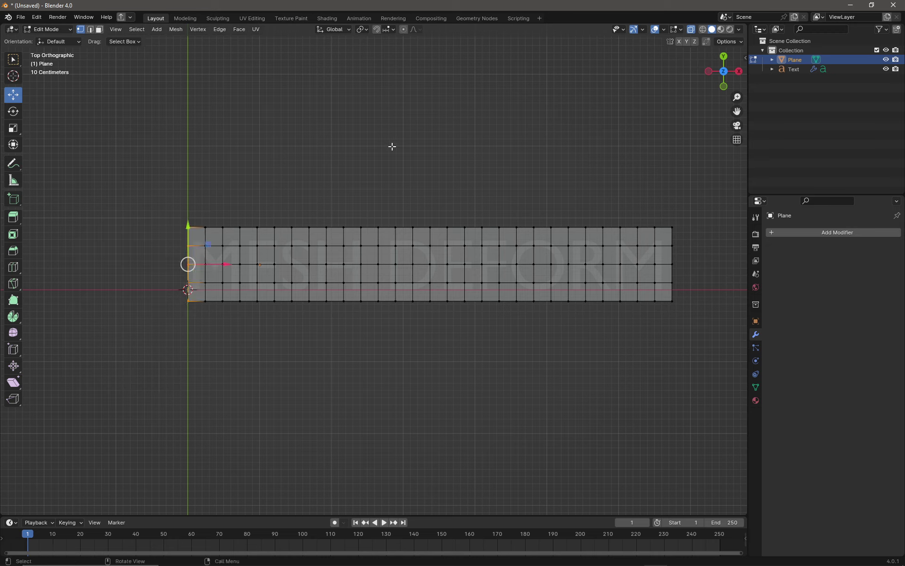
Enable proportional editing and scale the cage's selected end to about 2.05 with a smooth falloff size of about 6.73
{"action": "key", "text": "o"}
{"action": "middle_click_drag", "start_coordinate": [390, 186], "coordinate": [358, 203], "text": "shift"}
{"action": "key", "text": "s"}
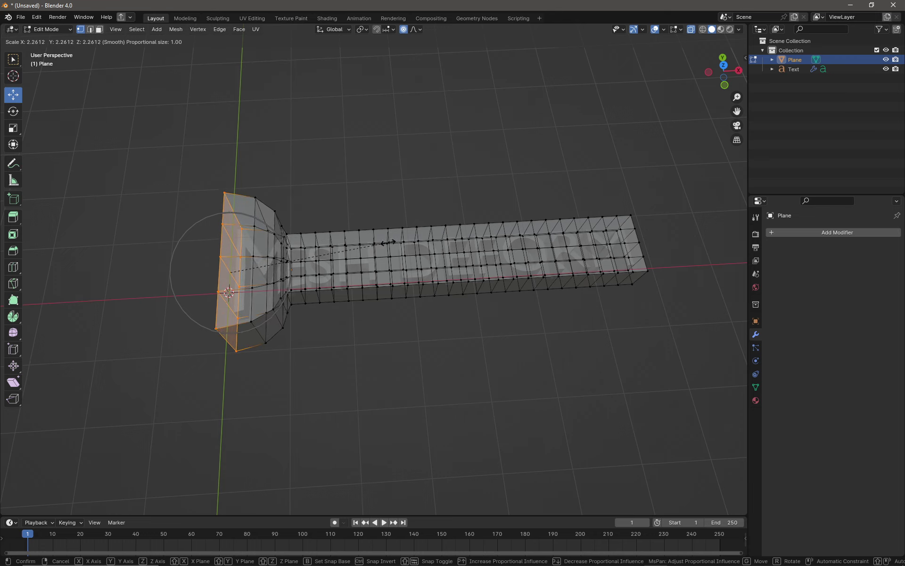
{"action": "scroll", "coordinate": [388, 242], "scroll_direction": "down", "scroll_amount": 7}
{"action": "scroll", "coordinate": [388, 243], "scroll_direction": "down", "scroll_amount": 7}
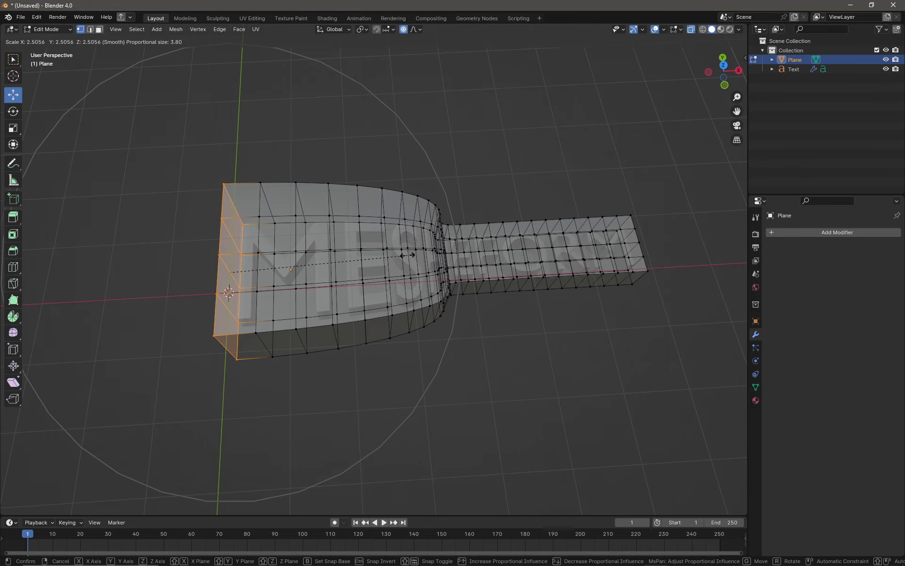
{"action": "scroll", "coordinate": [355, 254], "scroll_direction": "down", "scroll_amount": 2}
{"action": "scroll", "coordinate": [354, 254], "scroll_direction": "down", "scroll_amount": 4}
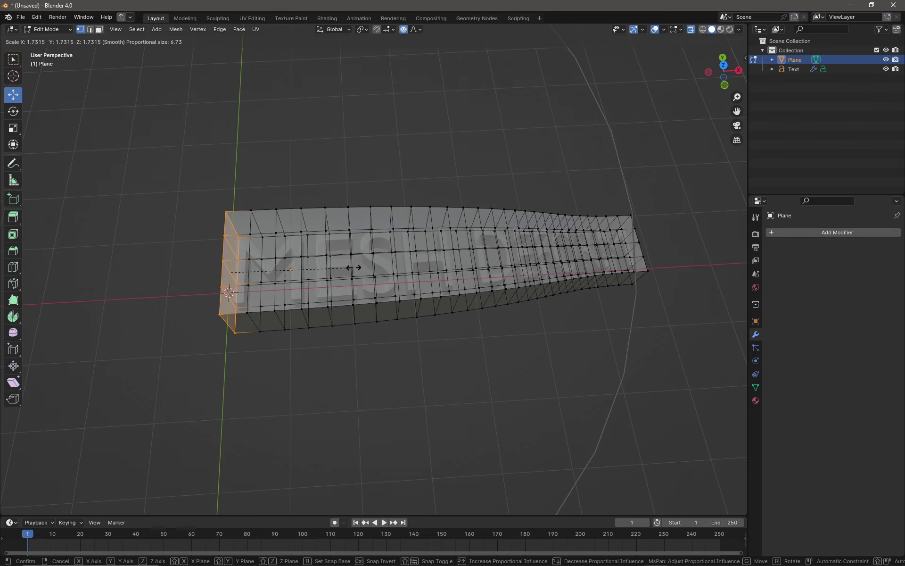
{"action": "left_click", "coordinate": [375, 267]}
Try twisting the cage's selected end around the global X axis with proportional editing
{"action": "middle_click_drag", "start_coordinate": [324, 254], "coordinate": [361, 285]}
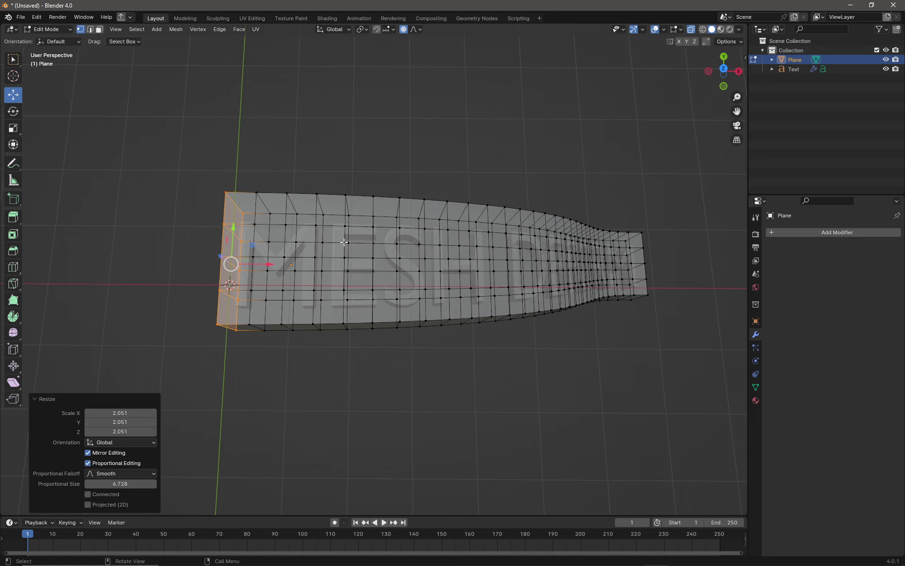
{"action": "key", "text": "r"}
{"action": "key", "text": "x"}
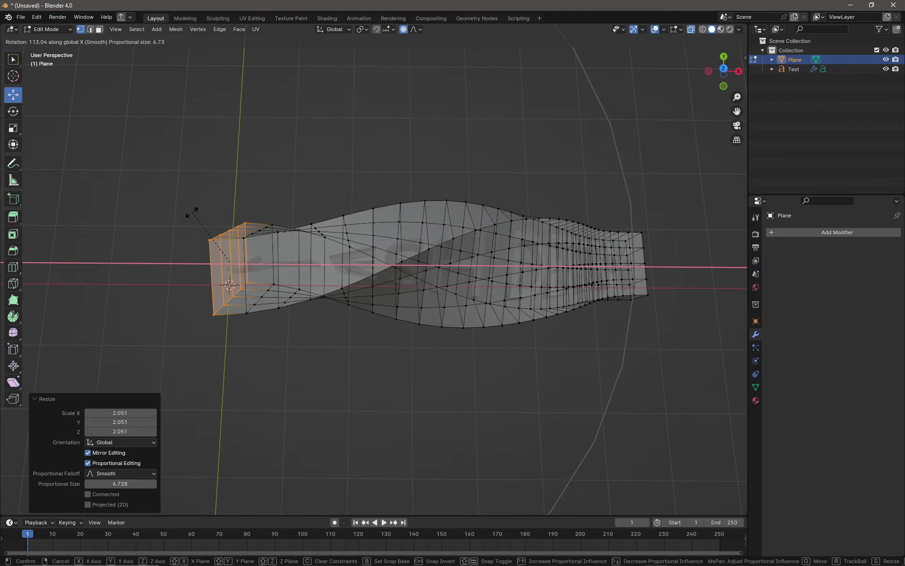
{"action": "key", "text": "Escape"}
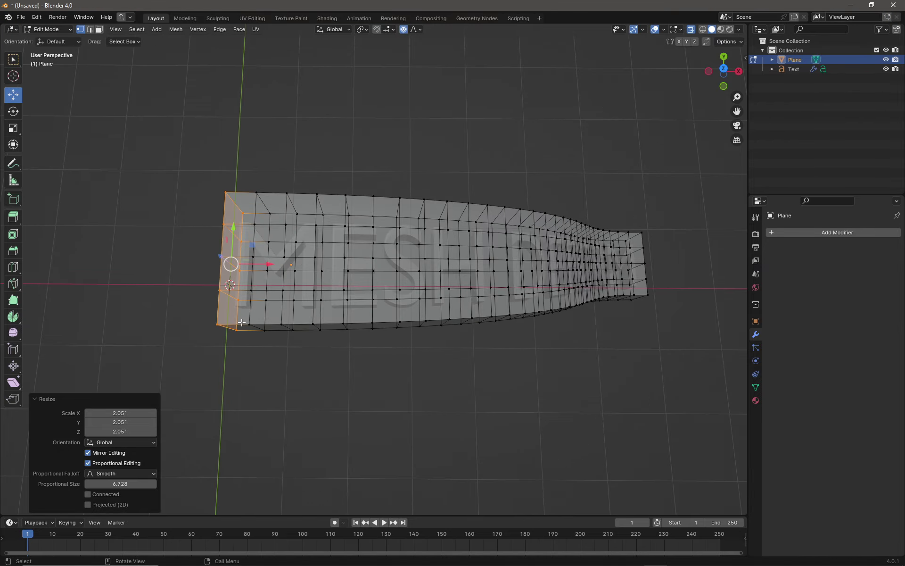
Move the cage's selected end freely with proportional editing to deform the text
{"action": "key", "text": "g"}
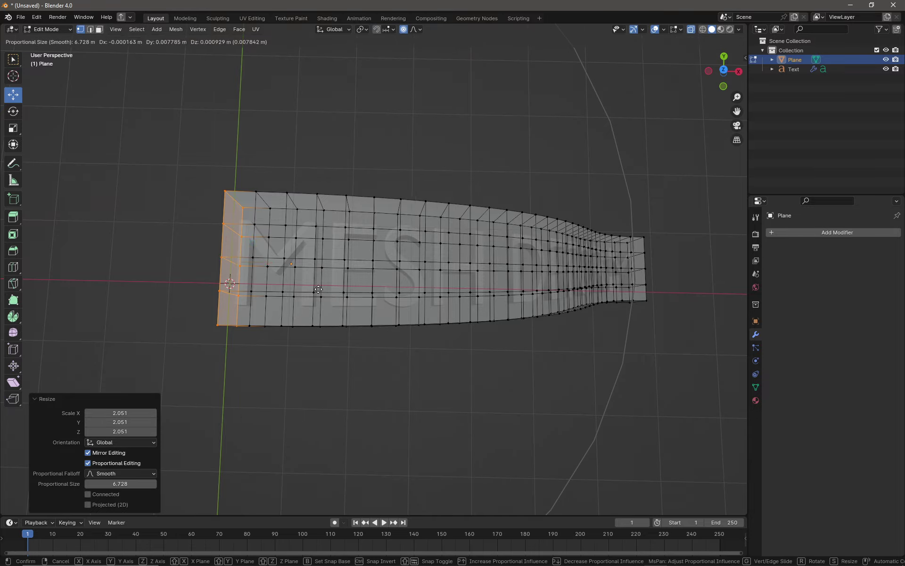